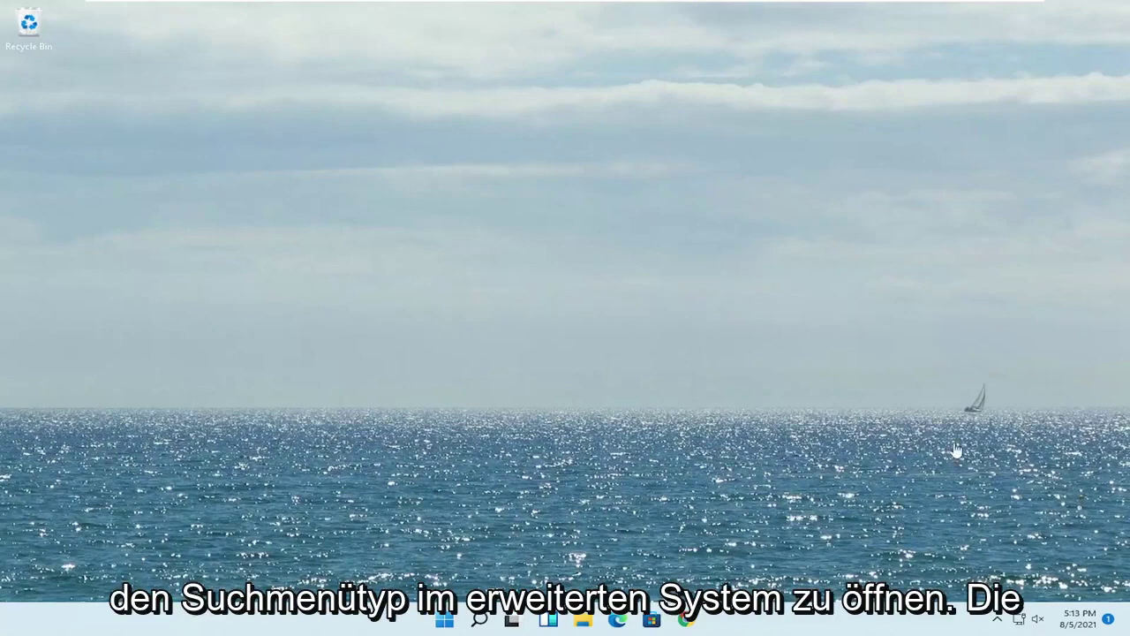
From an 'advanced system' search, set Device Installation Settings to Yes (recommended) and save the change.
click(478, 620)
text(a)
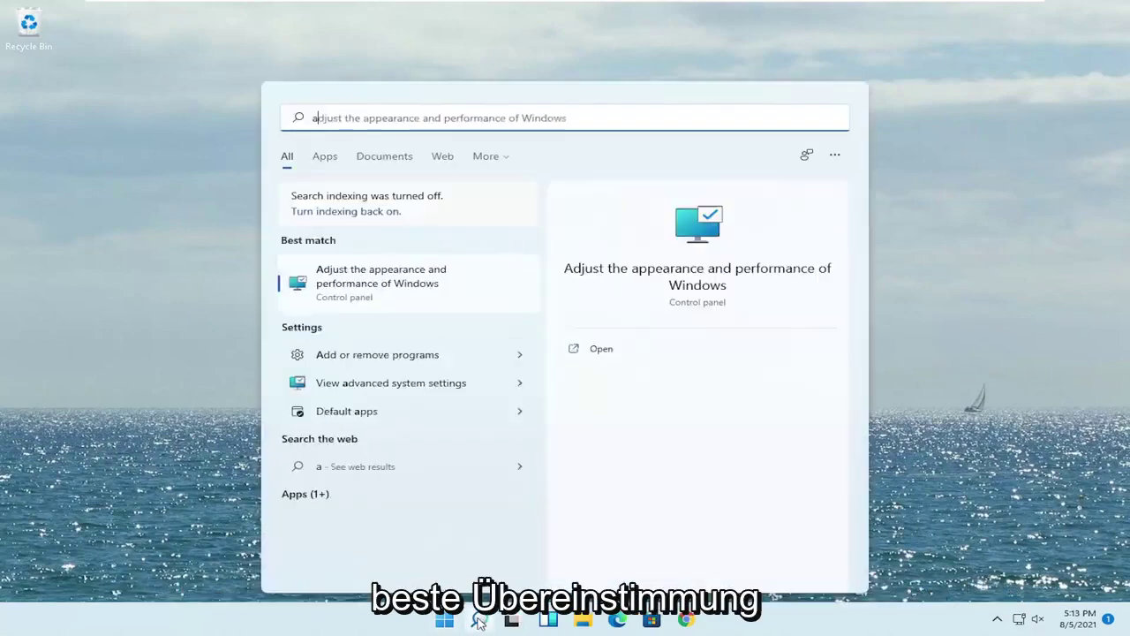
text(dvanced system)
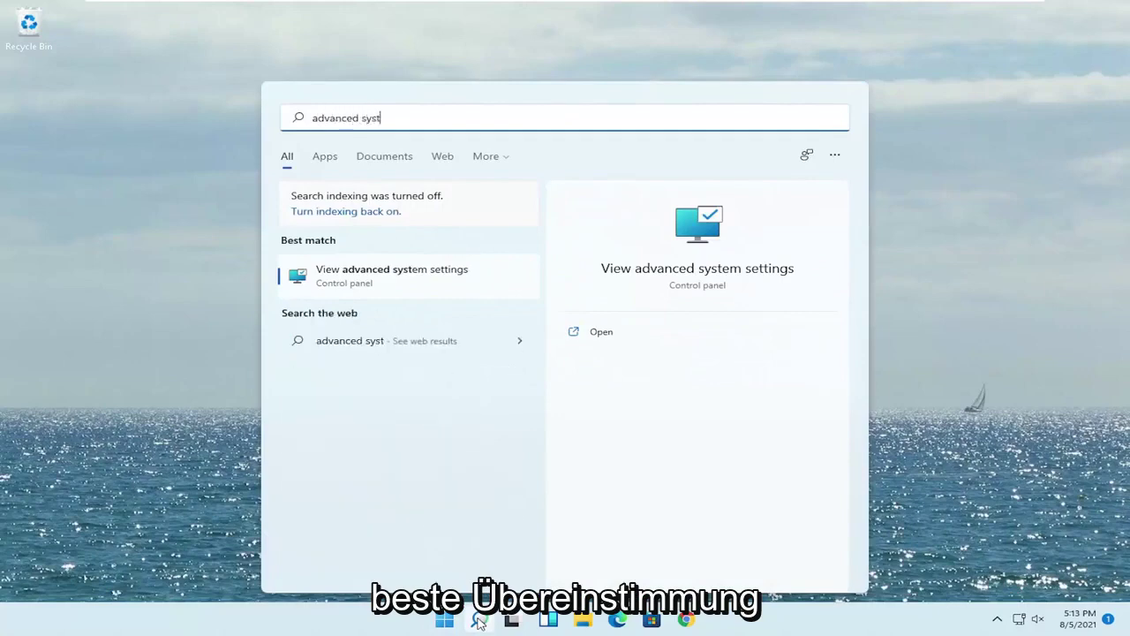
click(386, 281)
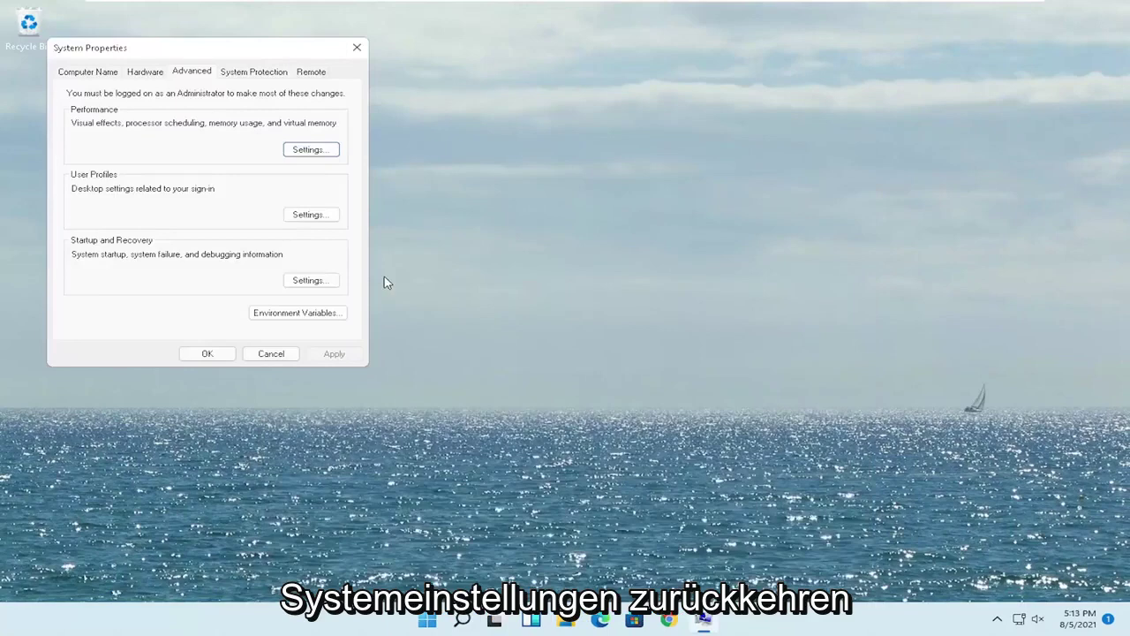
drag(220, 40, 561, 127)
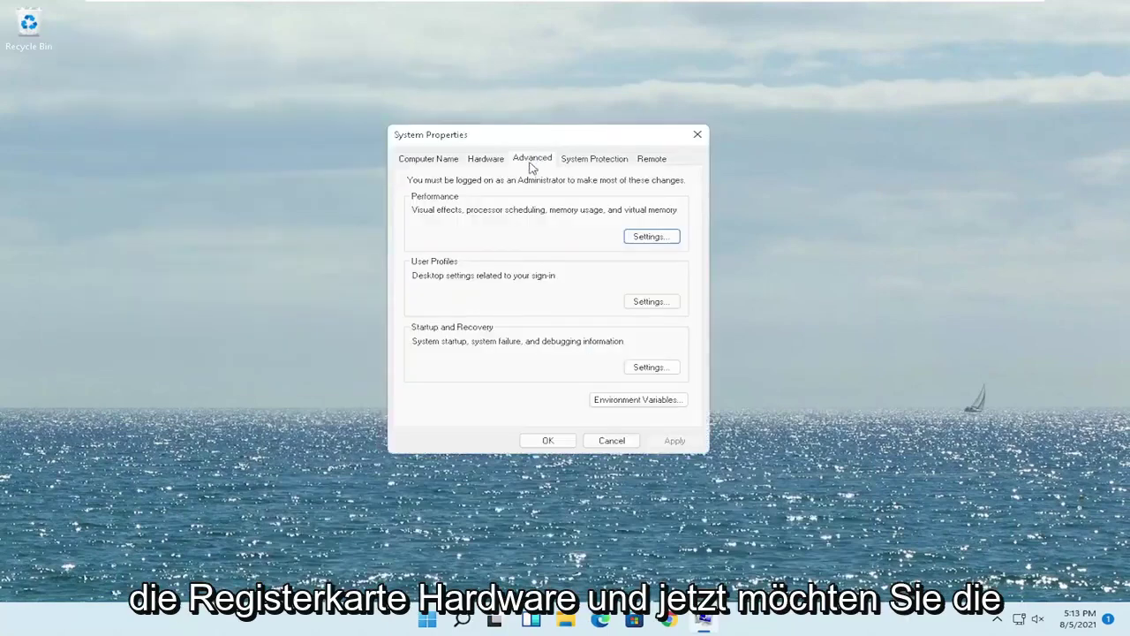
click(488, 162)
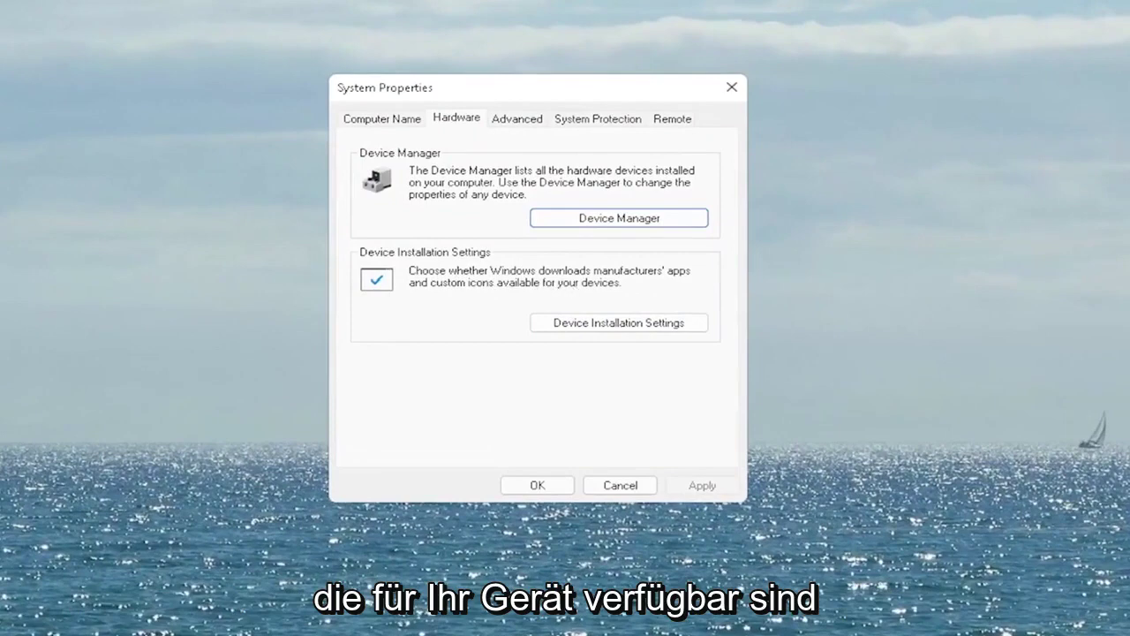
click(613, 322)
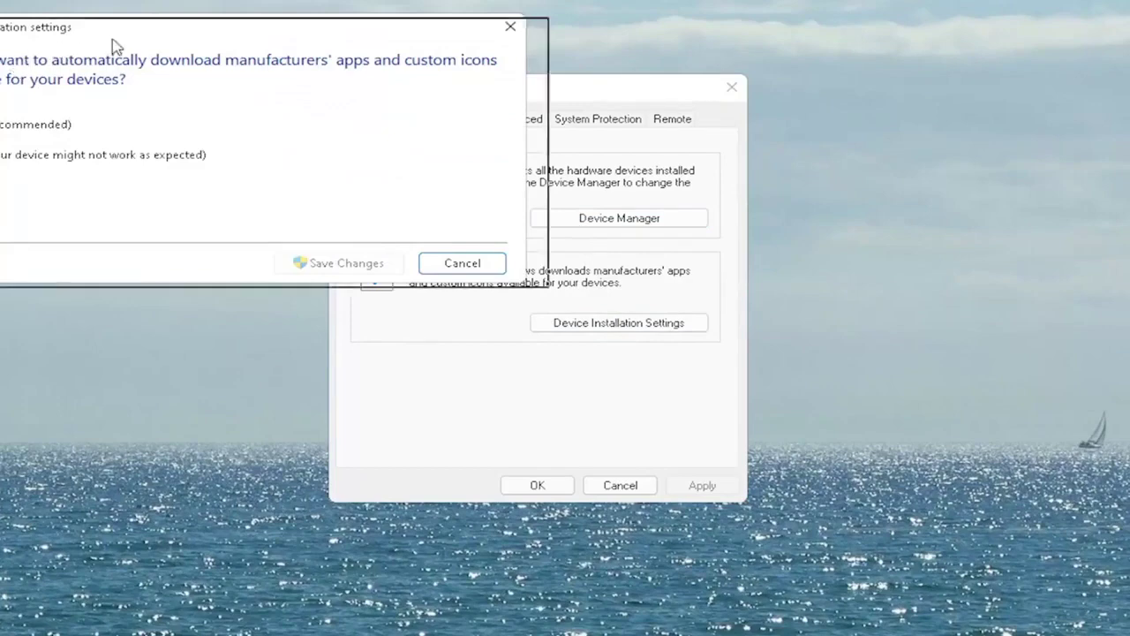
drag(111, 43, 364, 111)
click(257, 199)
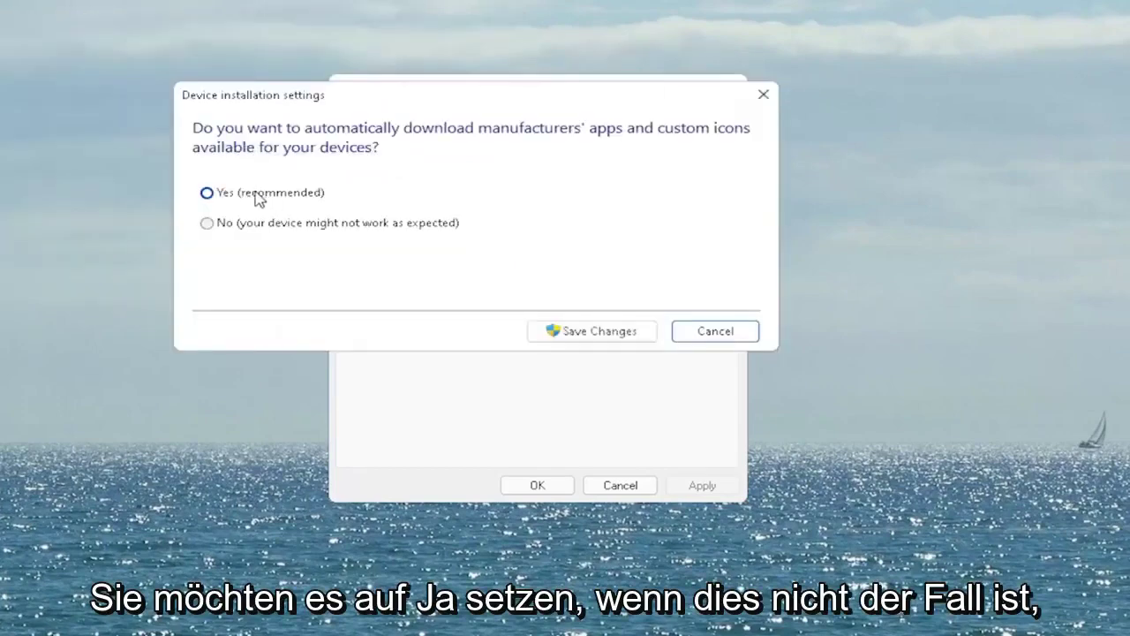
click(614, 331)
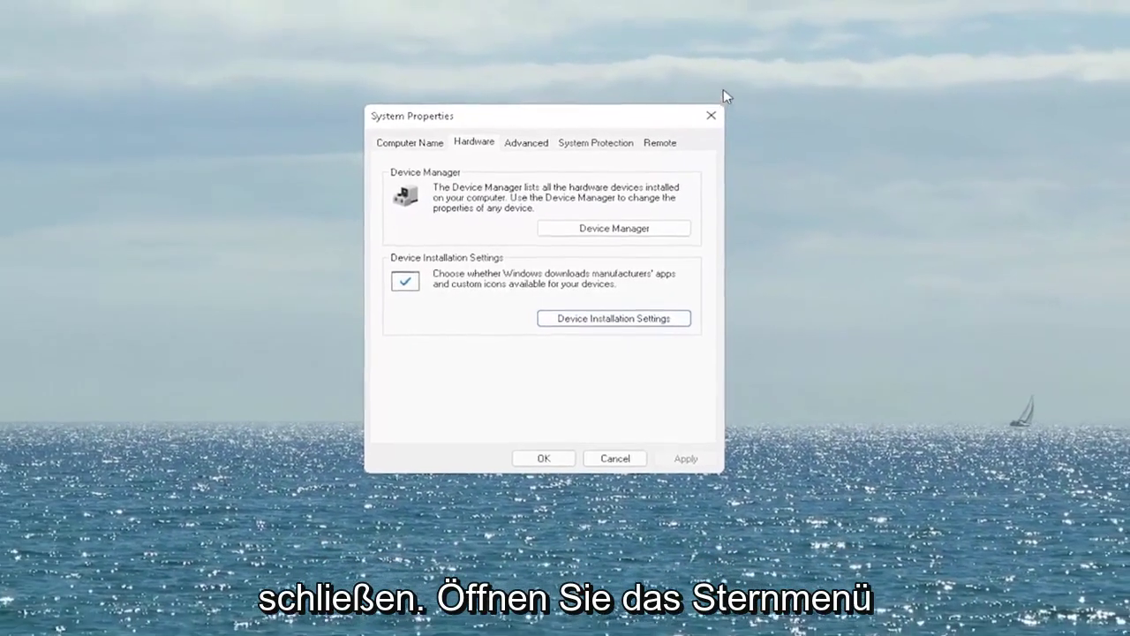
Close System Properties and open Device Manager through a 'device manager' search.
click(731, 87)
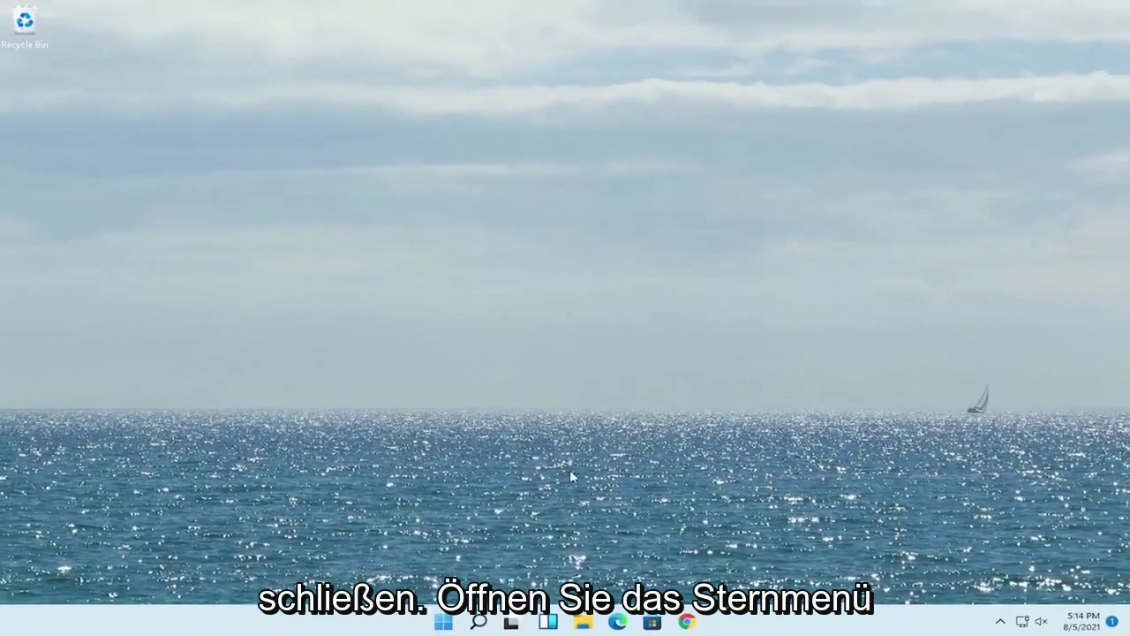
click(478, 619)
text(de)
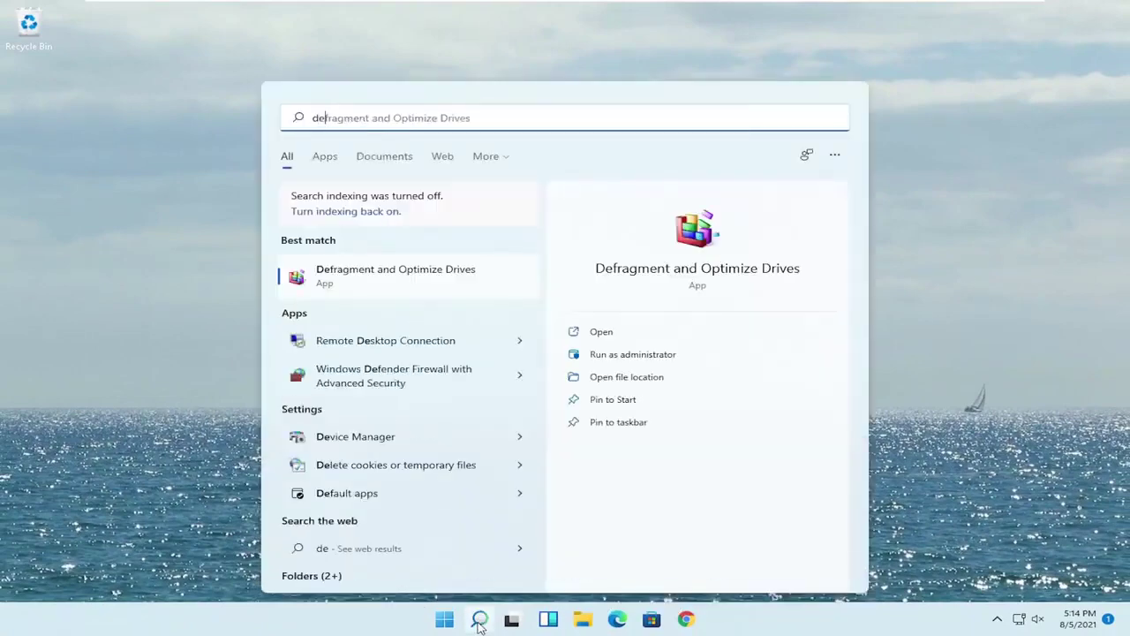
text(vice manager)
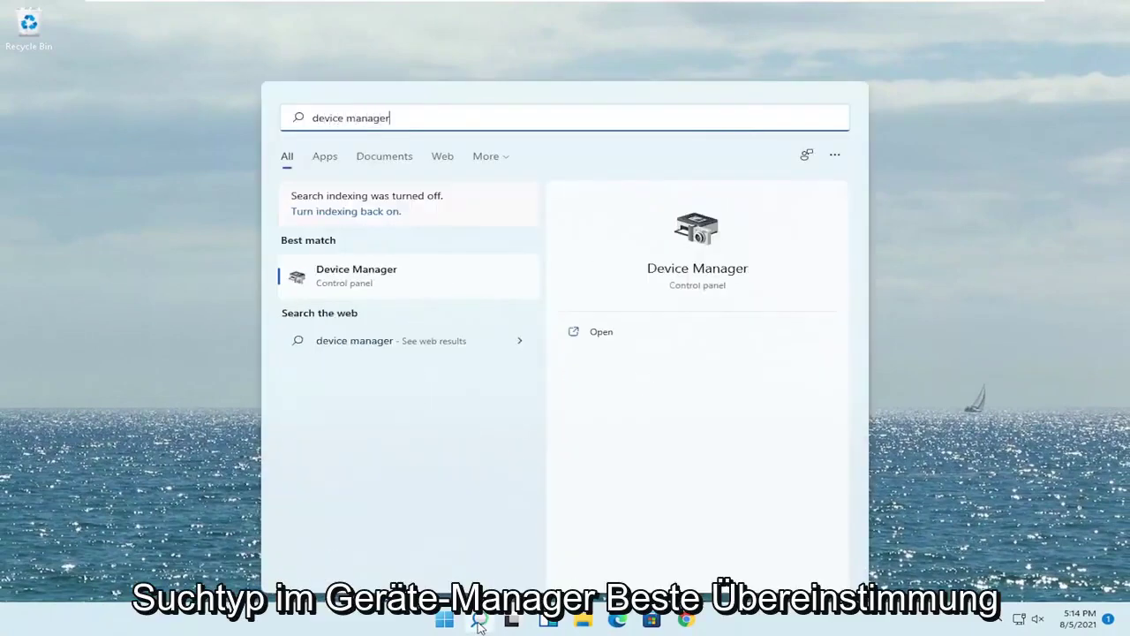
click(378, 280)
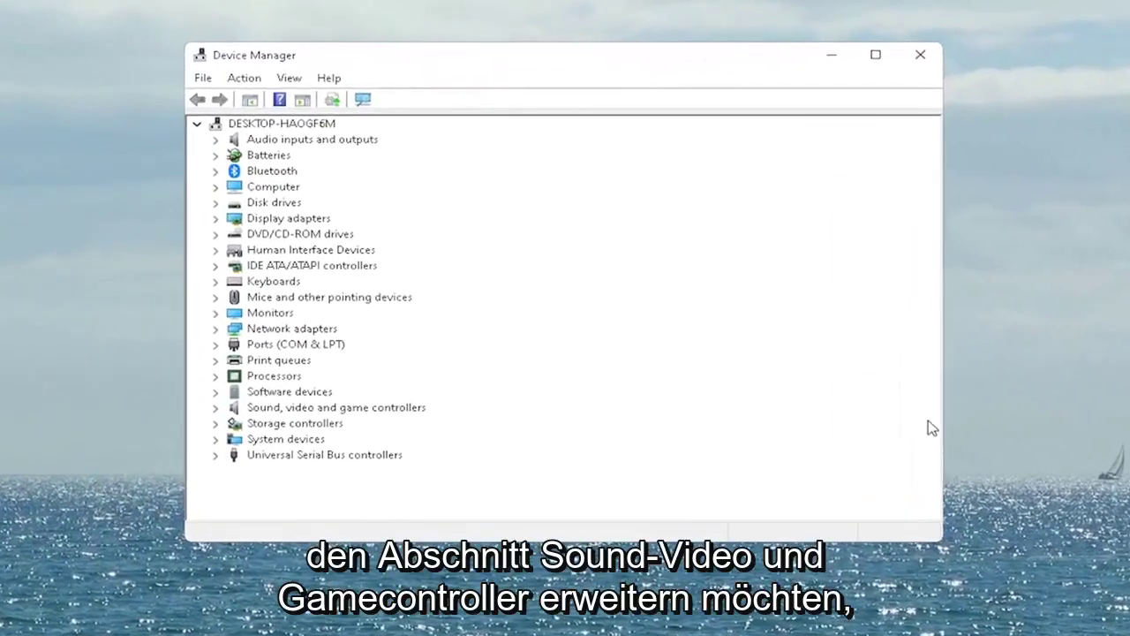
Expand Sound, video and game controllers and open the High Definition Audio Device's properties.
double_click(297, 407)
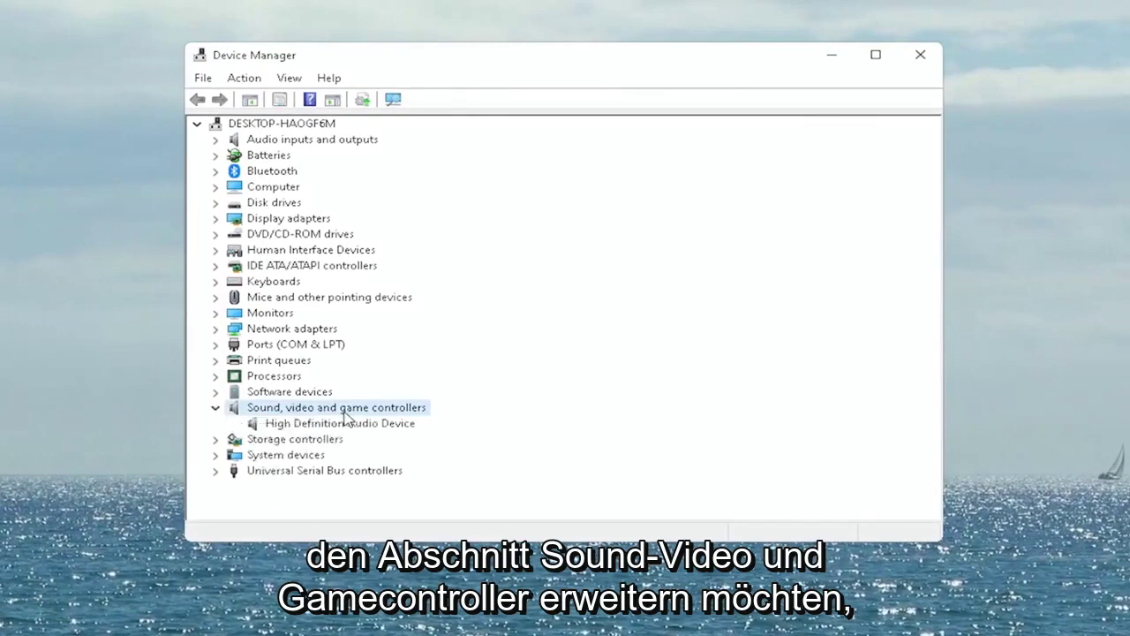
click(325, 425)
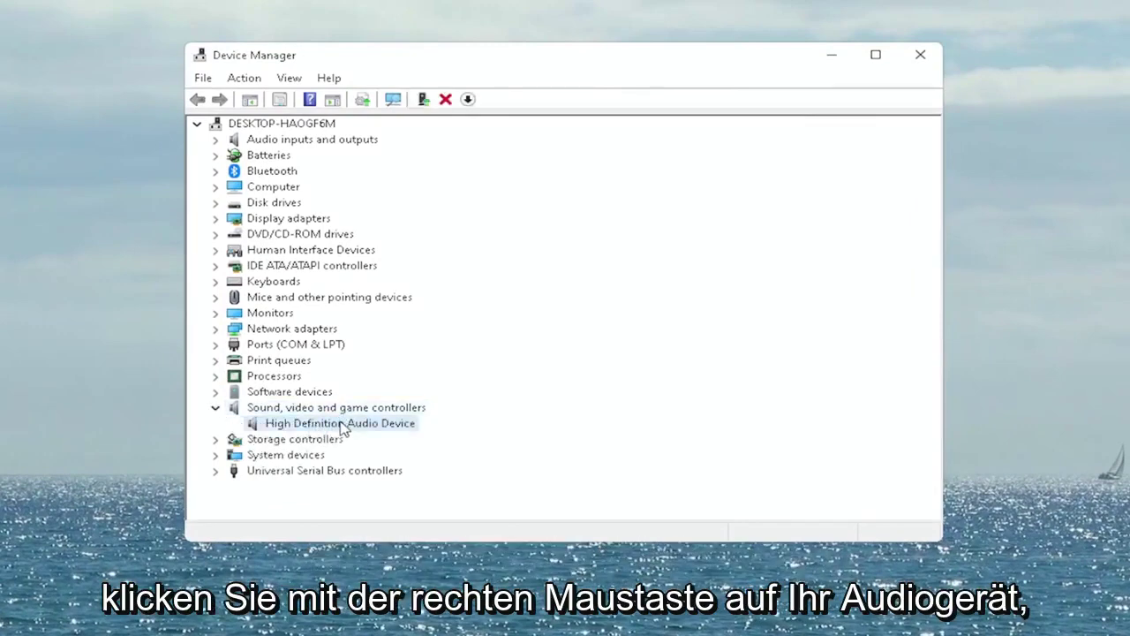
right_click(343, 425)
click(391, 524)
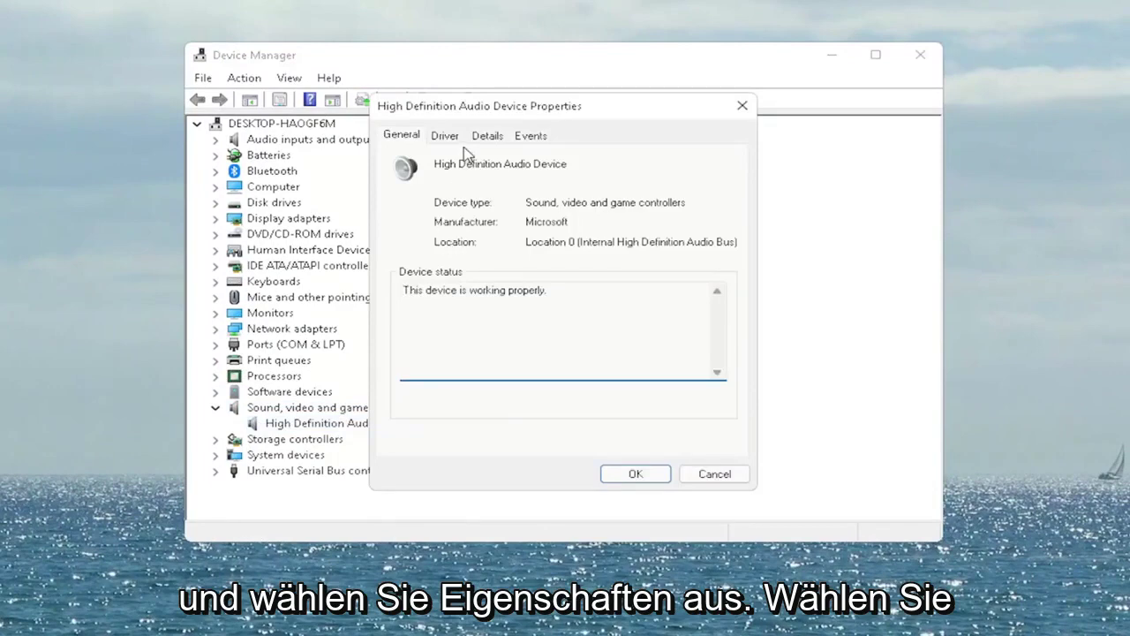
Reinstall the High Definition Audio Device driver from this computer's list, accept the warning, and close the dialogs.
click(455, 141)
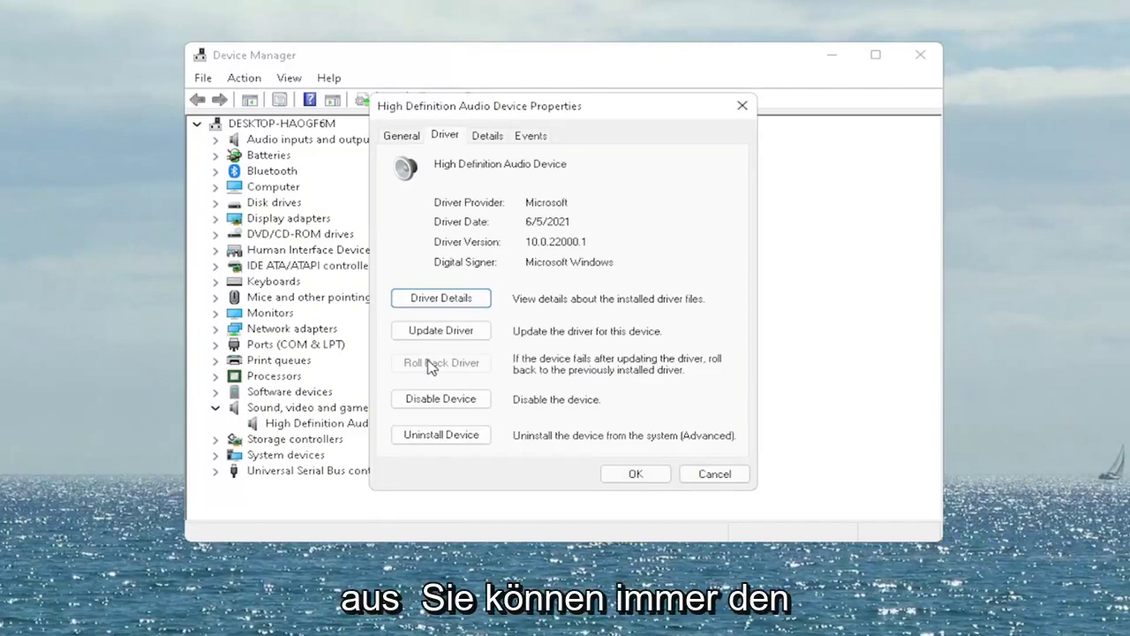
click(454, 334)
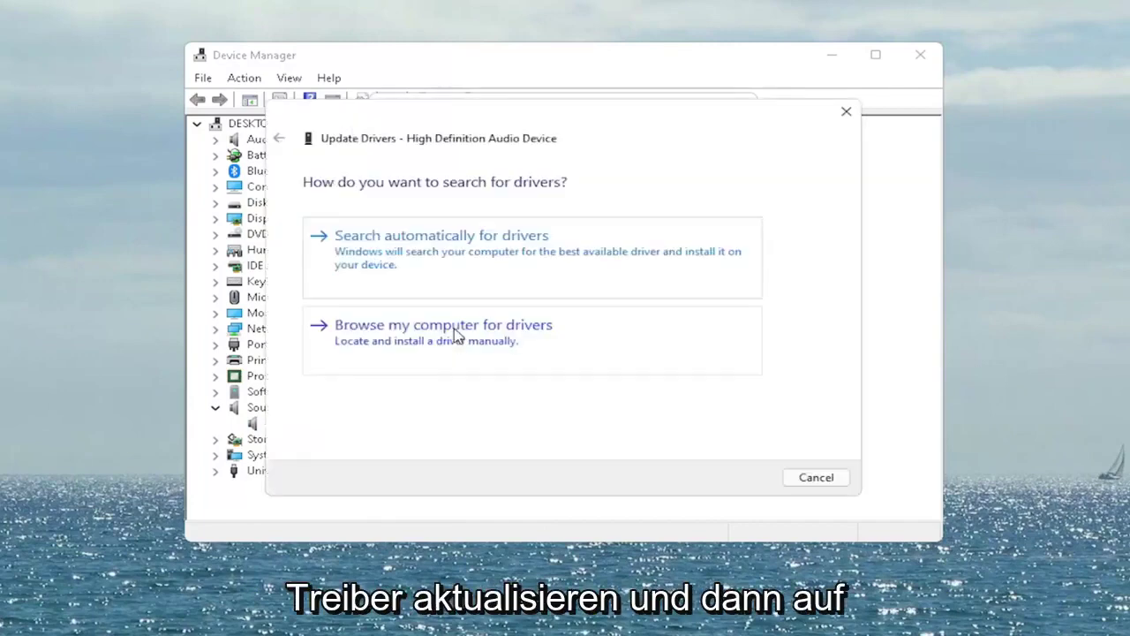
click(519, 333)
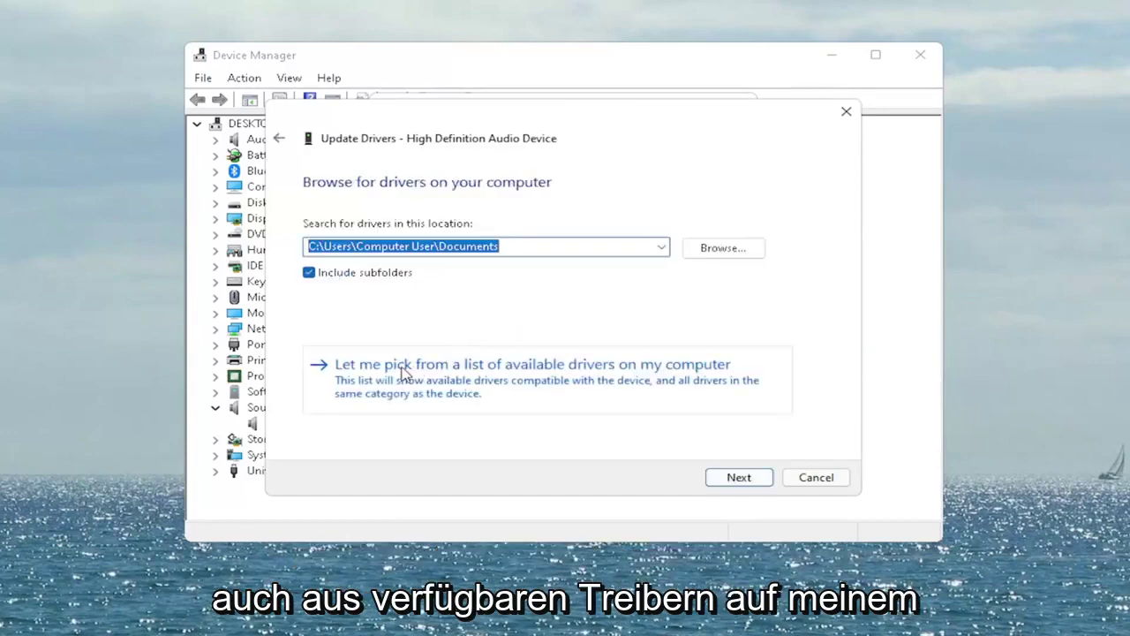
click(540, 396)
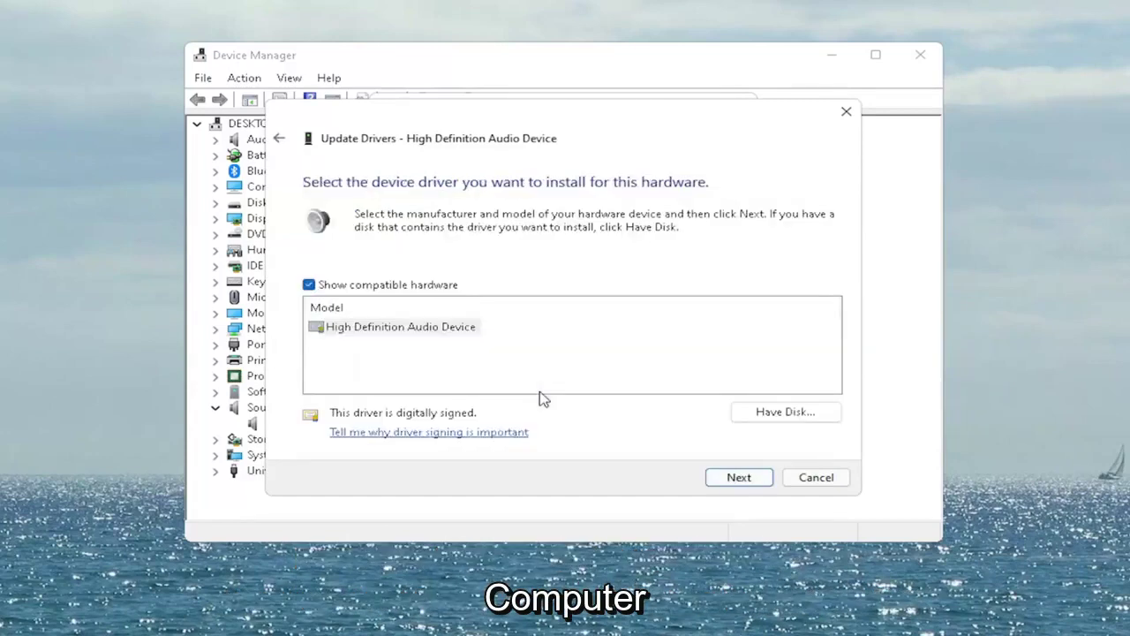
click(372, 329)
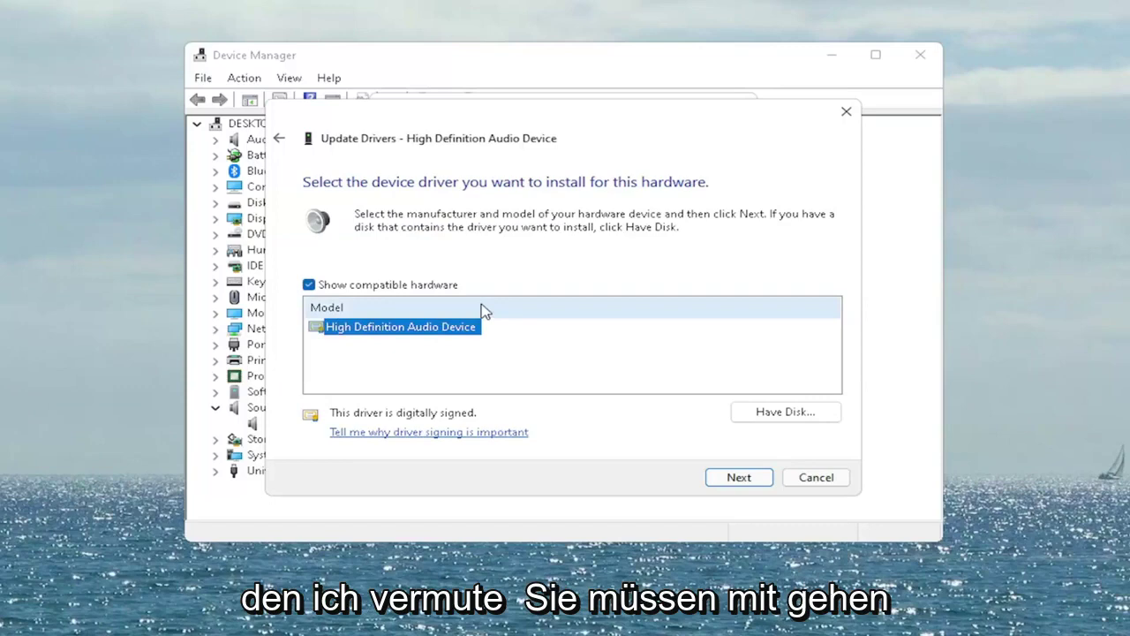
click(733, 475)
drag(586, 298, 517, 259)
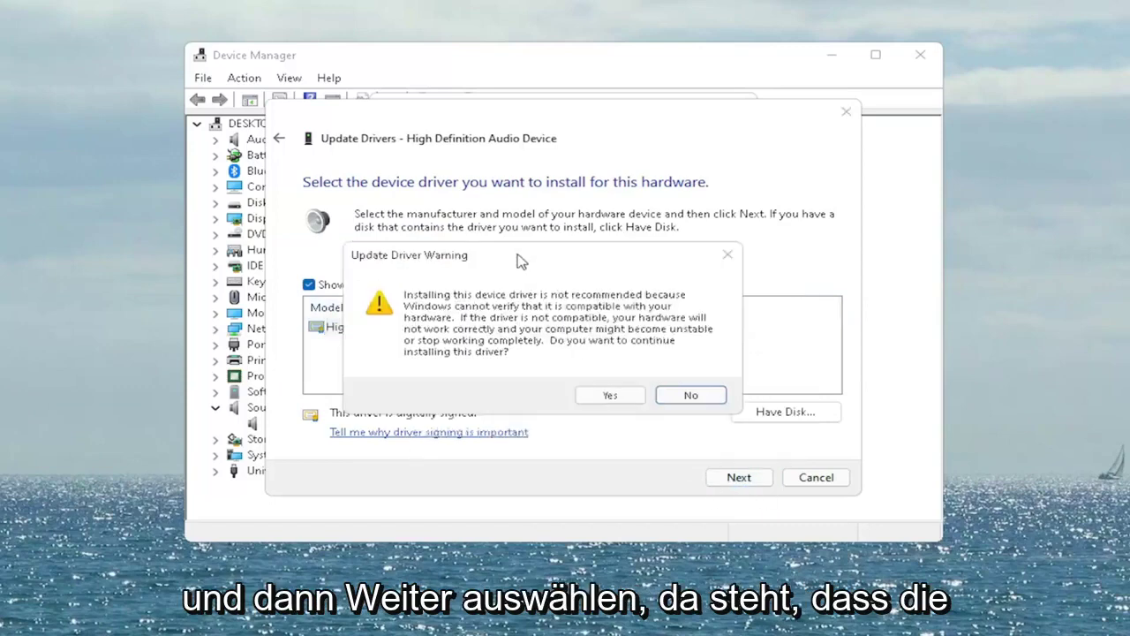
click(621, 396)
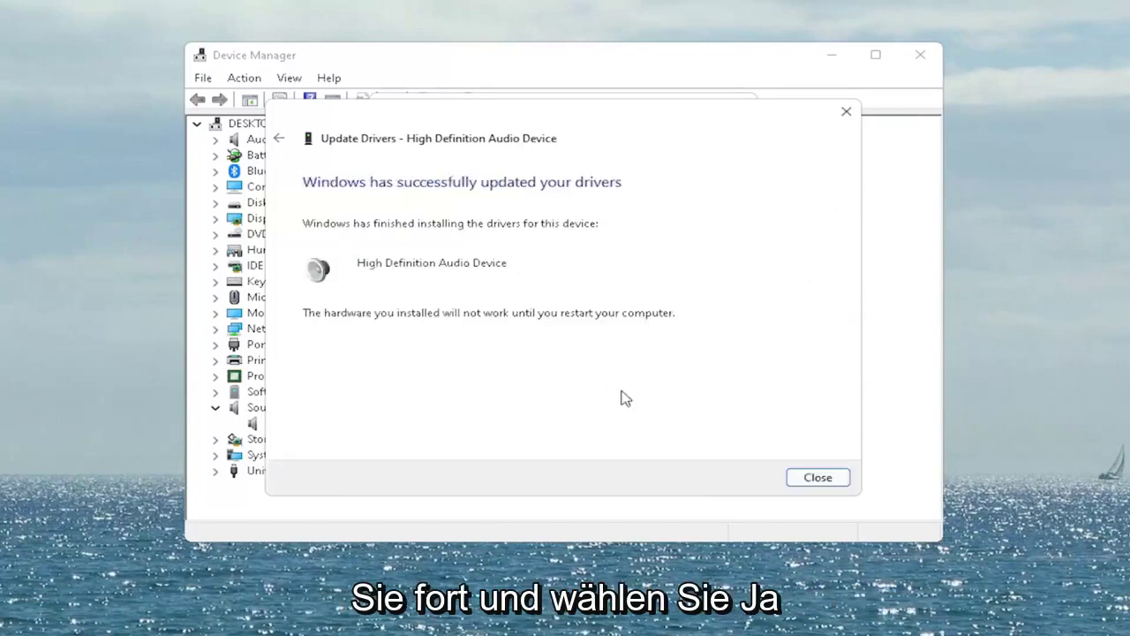
click(817, 477)
click(647, 474)
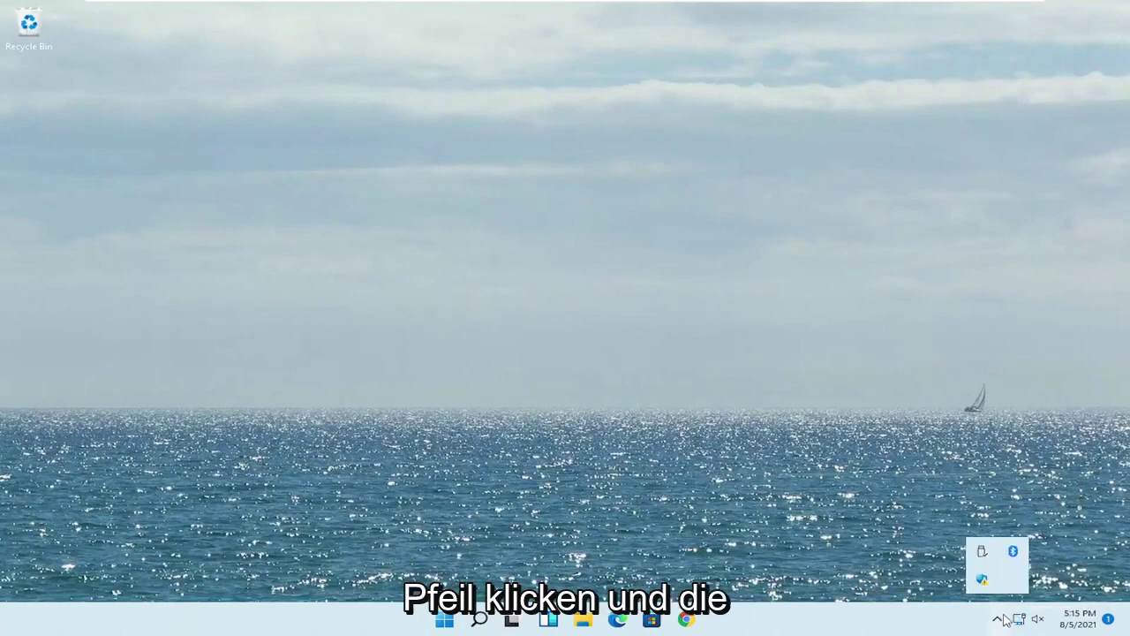
Start adding a Bluetooth device from the Bluetooth tray icon, then reopen the Settings app.
right_click(1009, 559)
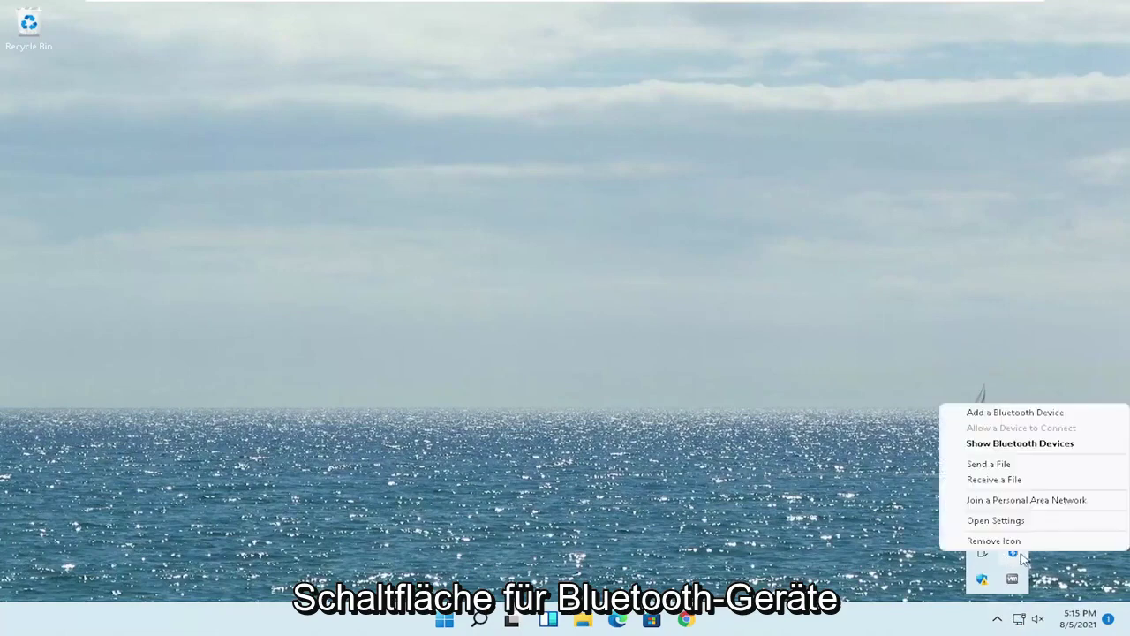
click(1022, 444)
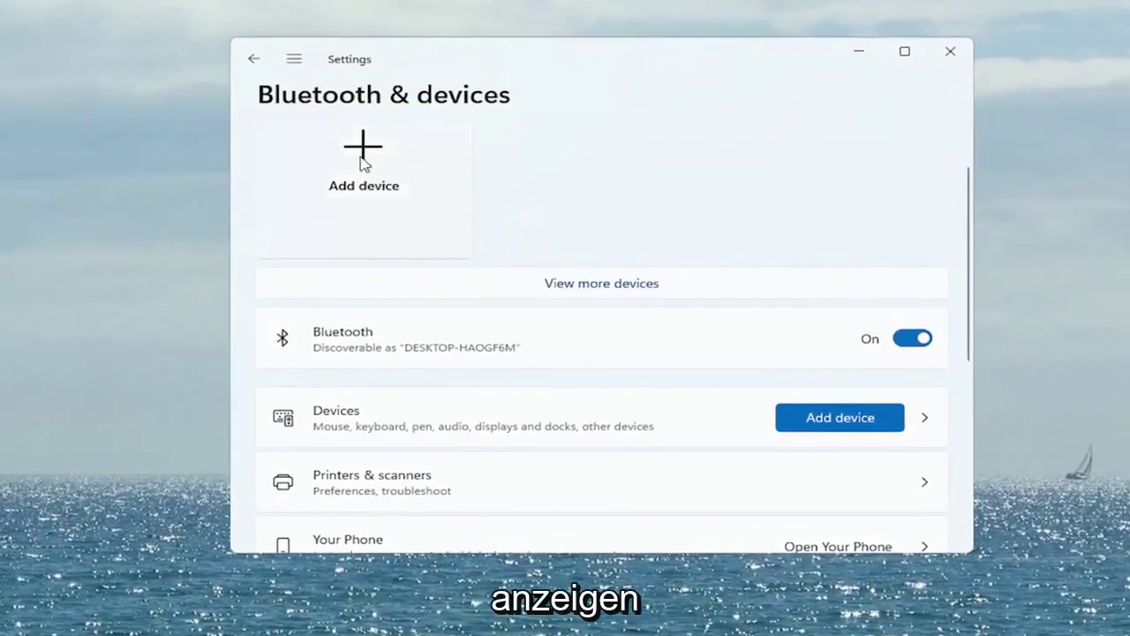
click(359, 163)
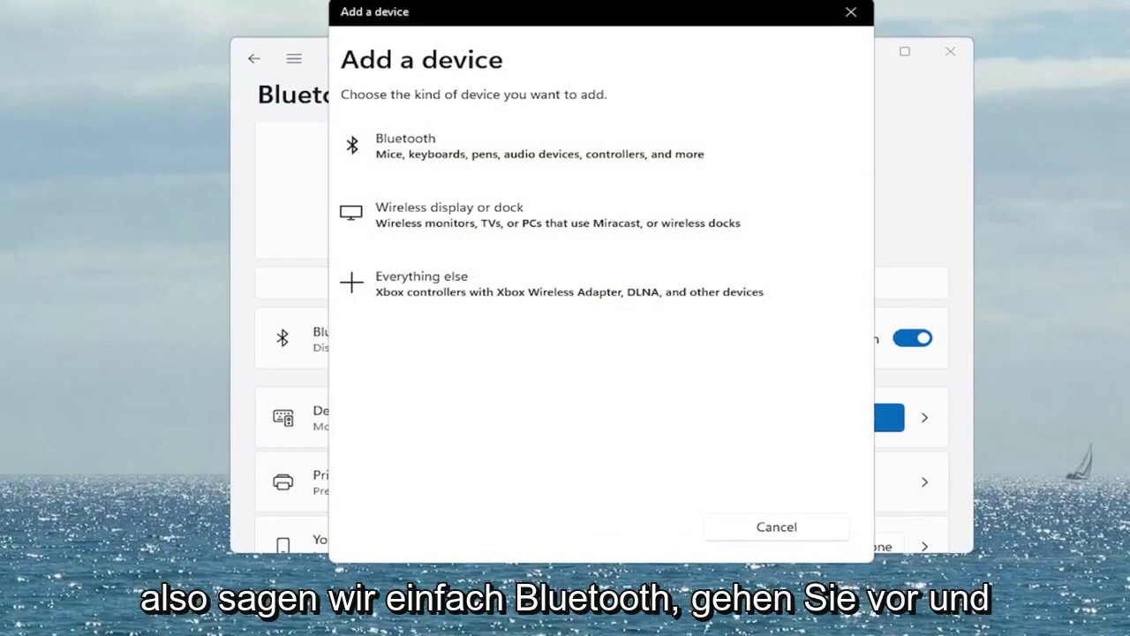
click(404, 157)
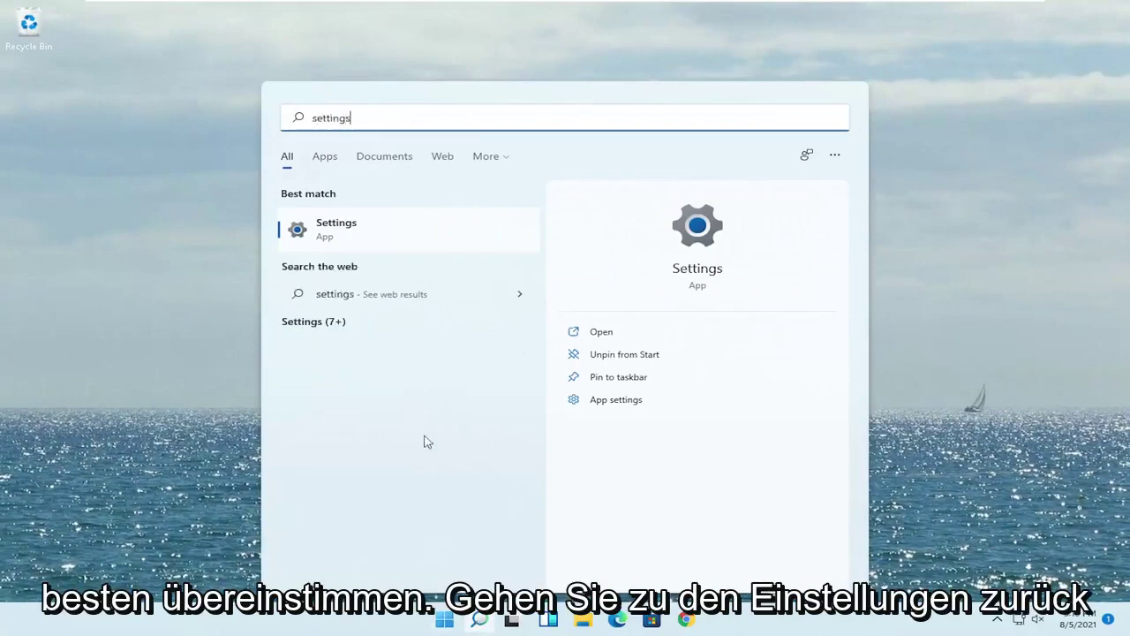
click(341, 237)
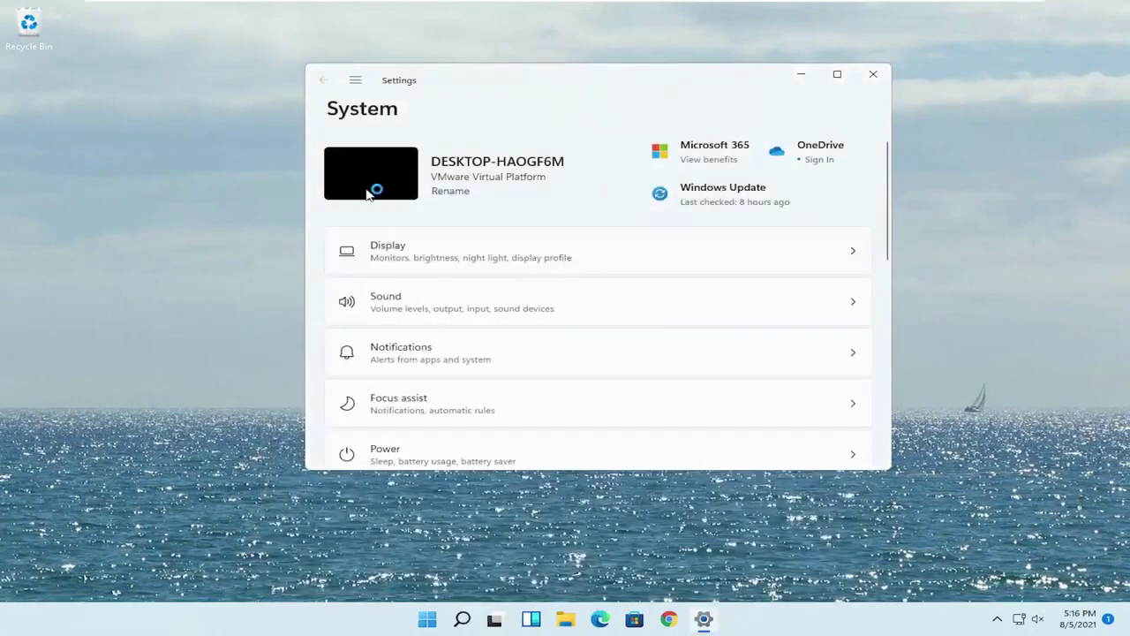
Go to System > Sound in Settings, with Speakers listed as the output device.
click(355, 82)
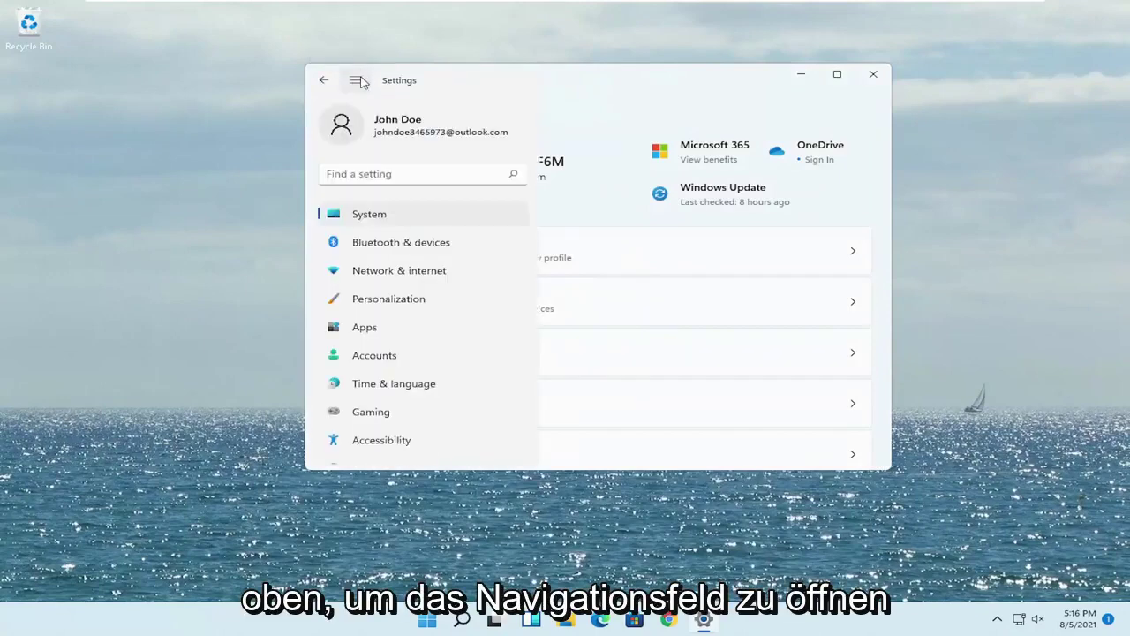
click(346, 217)
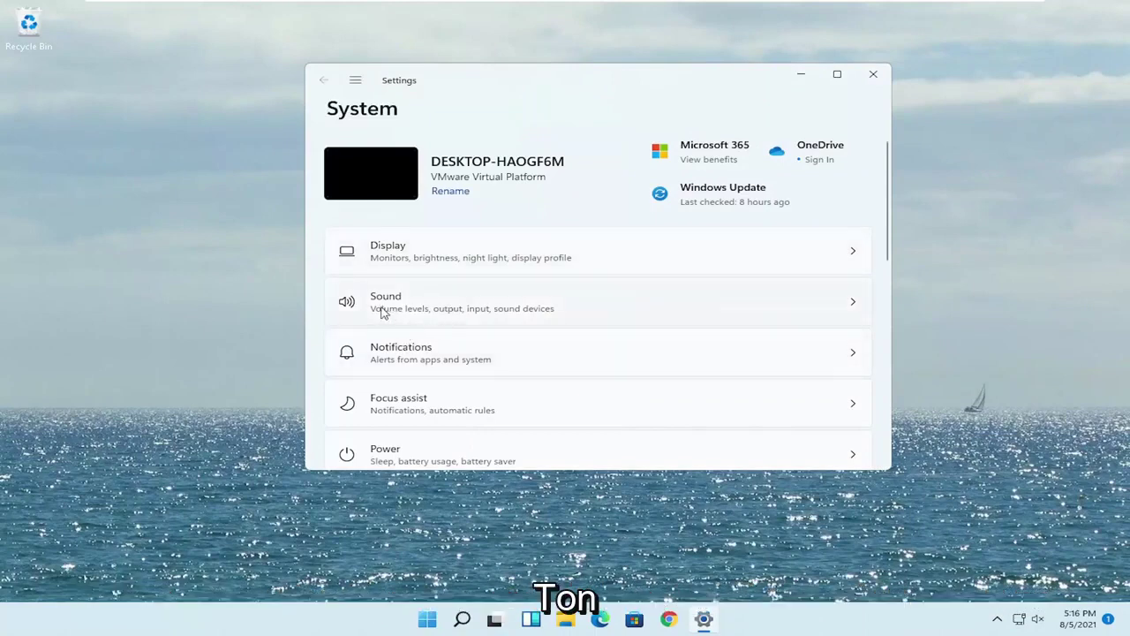
click(433, 309)
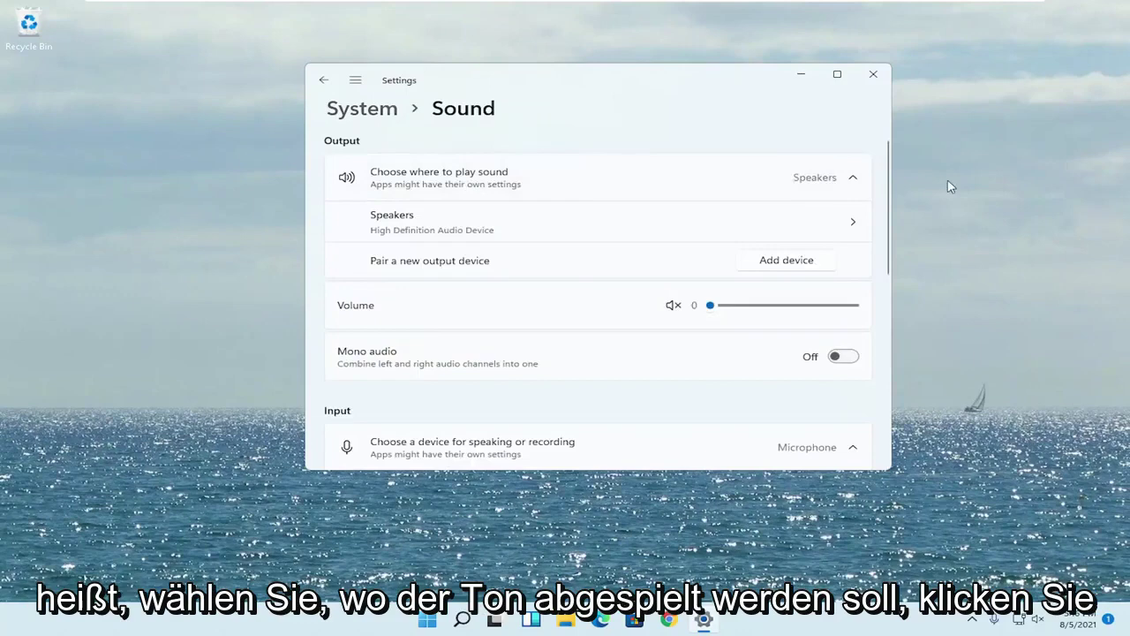
click(807, 182)
click(807, 182)
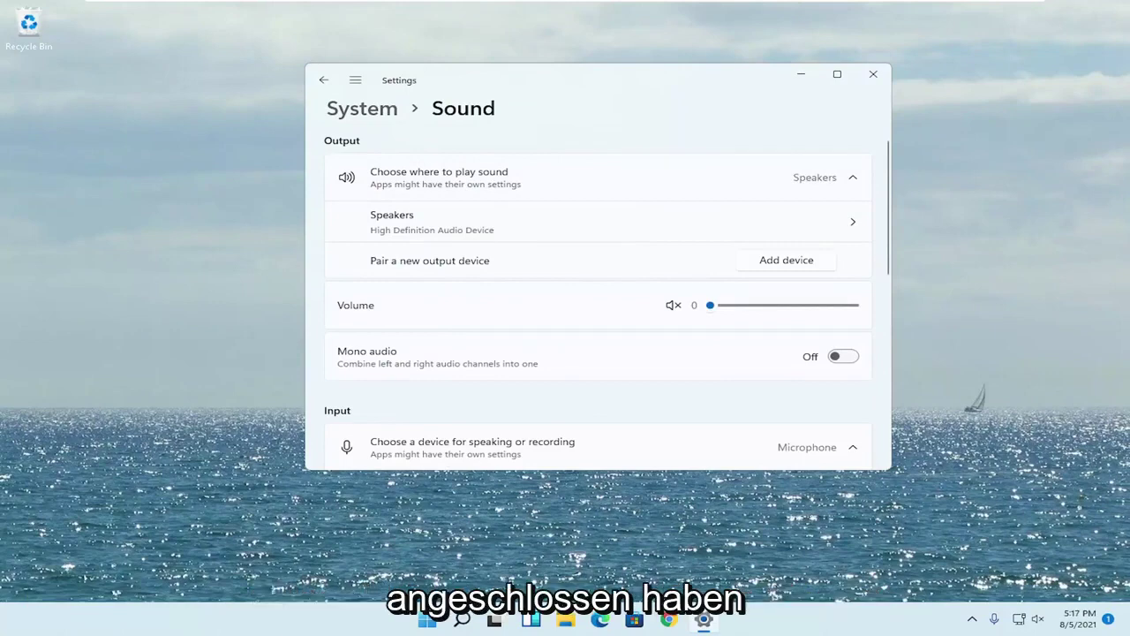
Switch the Speakers' audio to Don't allow and back to Allow, keep volume at 0, and close Settings.
click(427, 226)
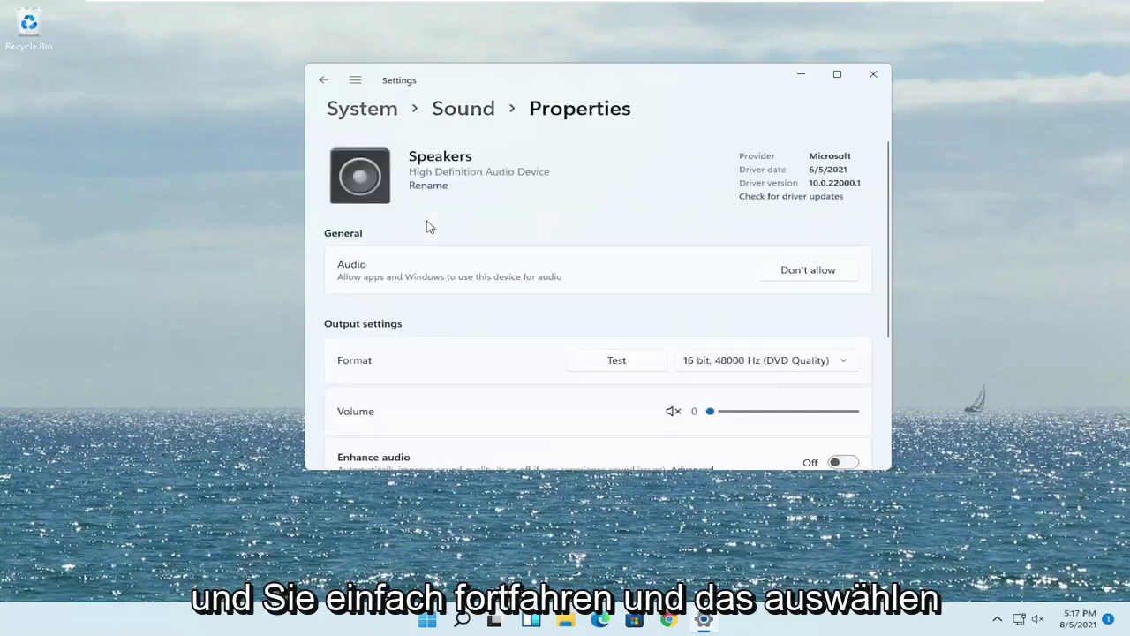
click(812, 275)
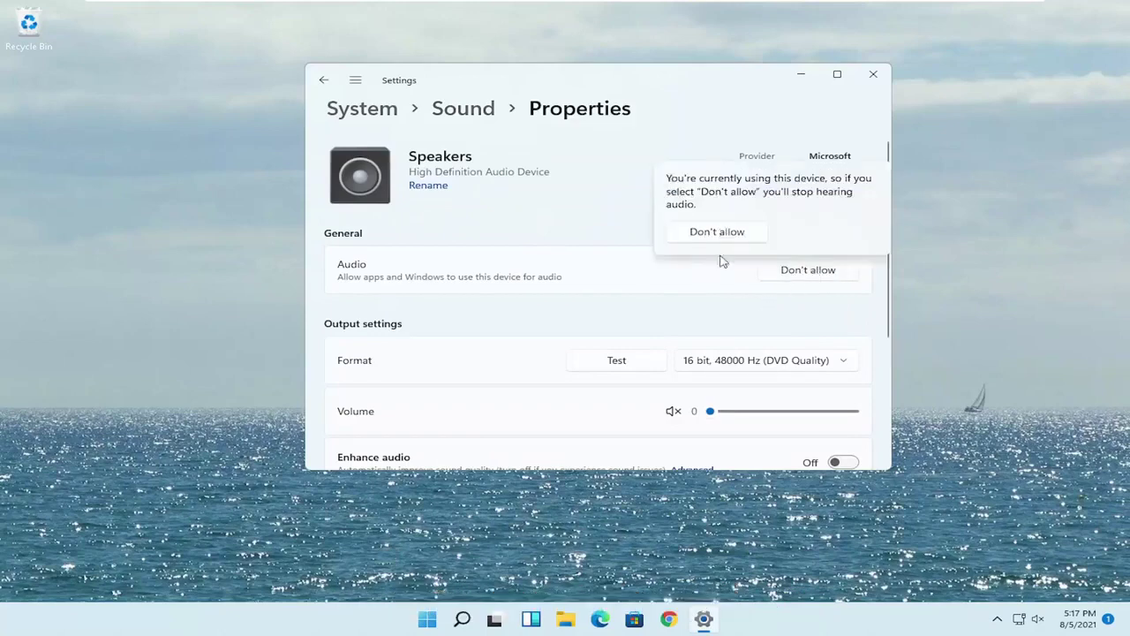
click(693, 232)
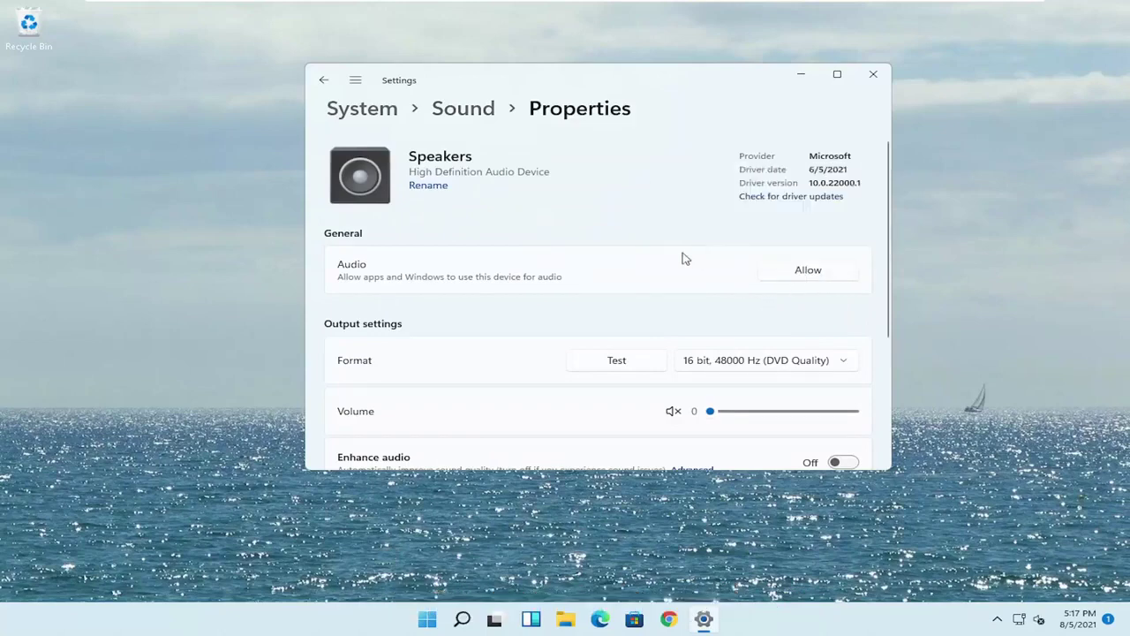
click(805, 279)
scroll(762, 297, down, 2)
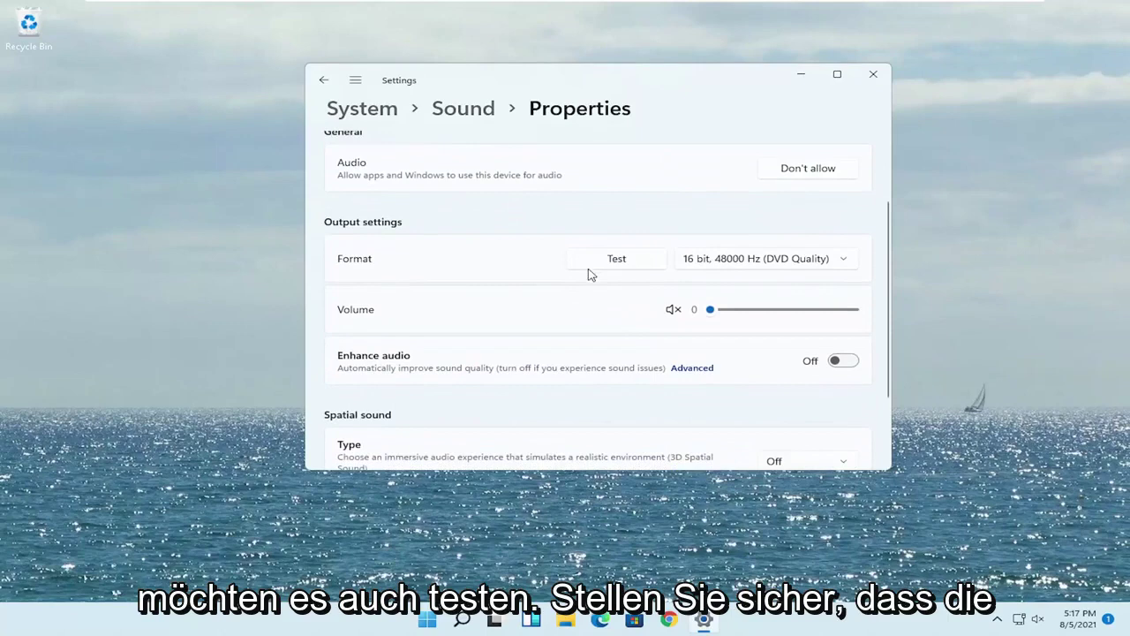
drag(731, 316, 656, 316)
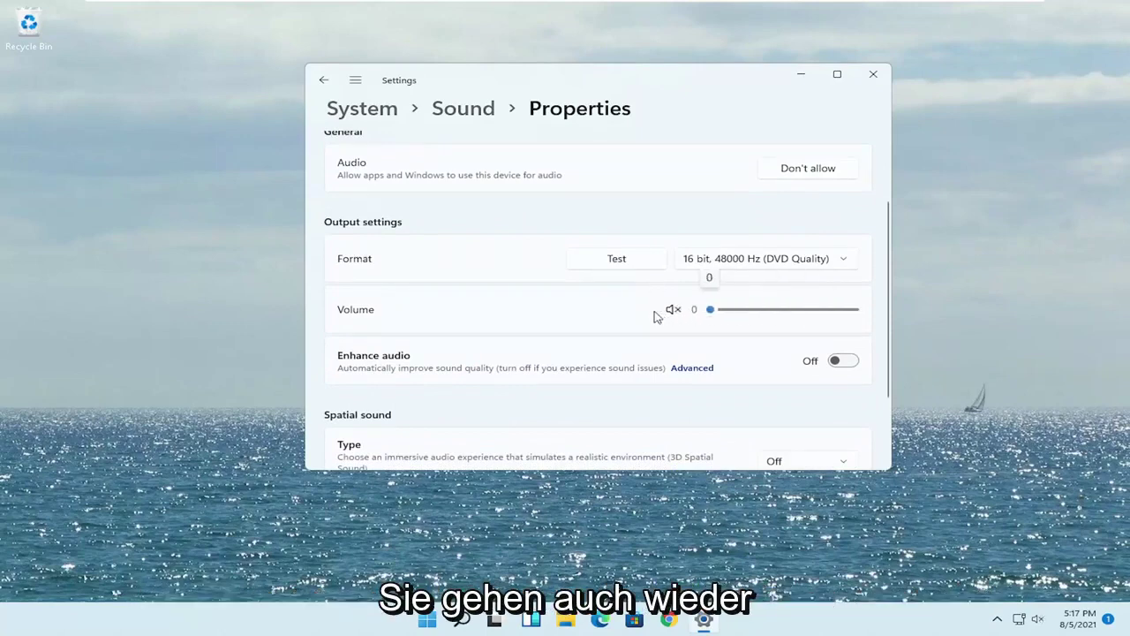
scroll(525, 277, up, 2)
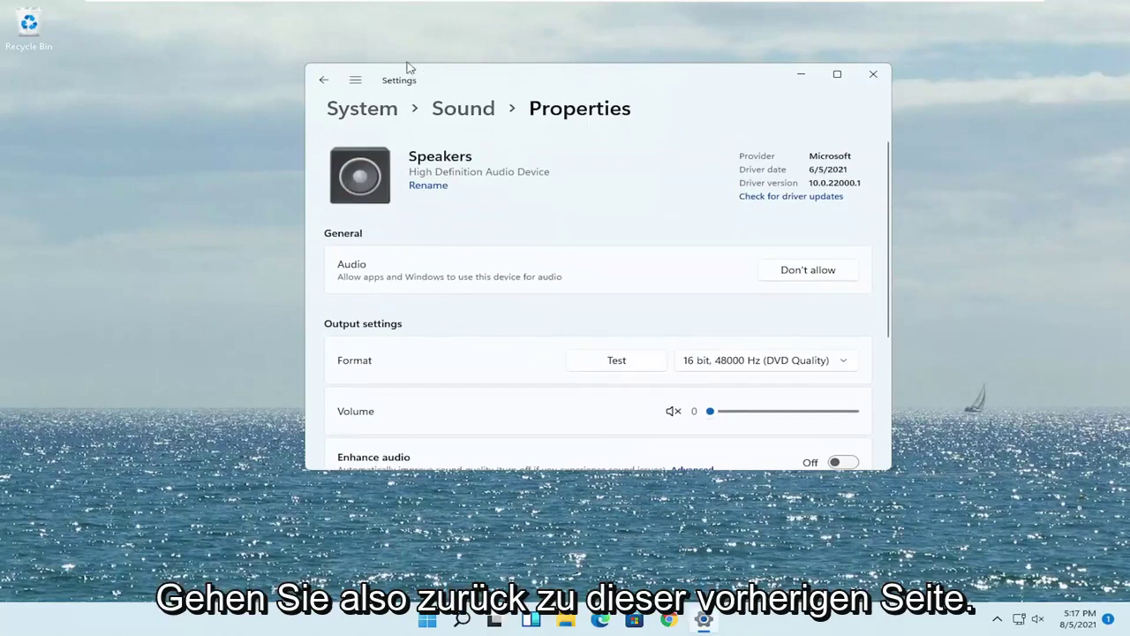
click(323, 80)
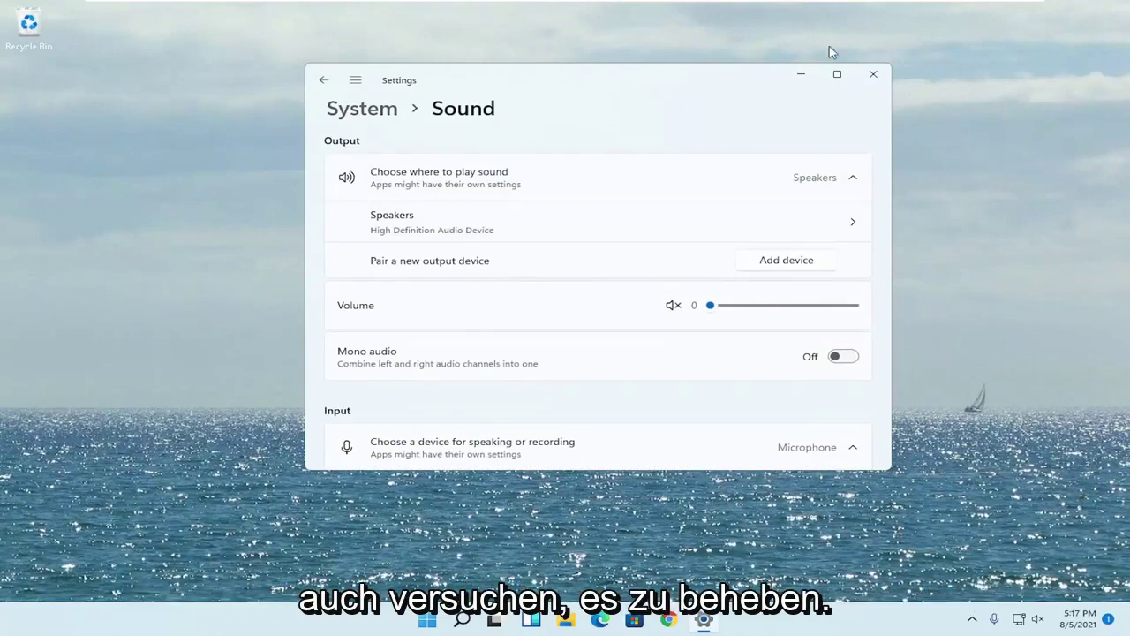
click(871, 75)
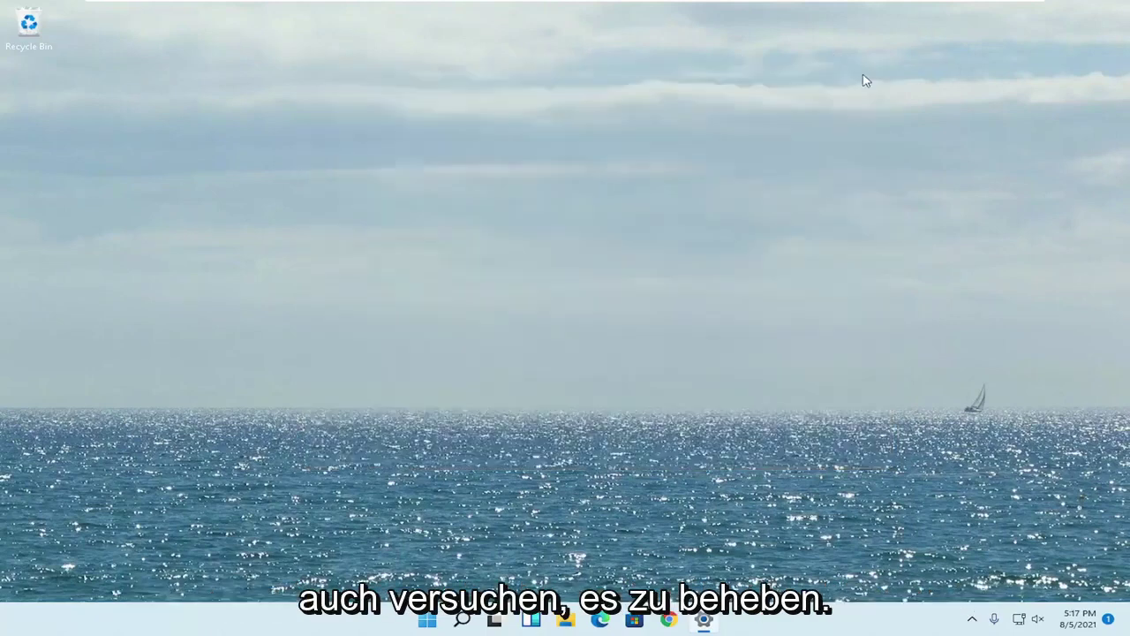
Search 'troubleshoot' and open System > Troubleshoot > Other troubleshooters.
click(474, 625)
text(troubleshoot)
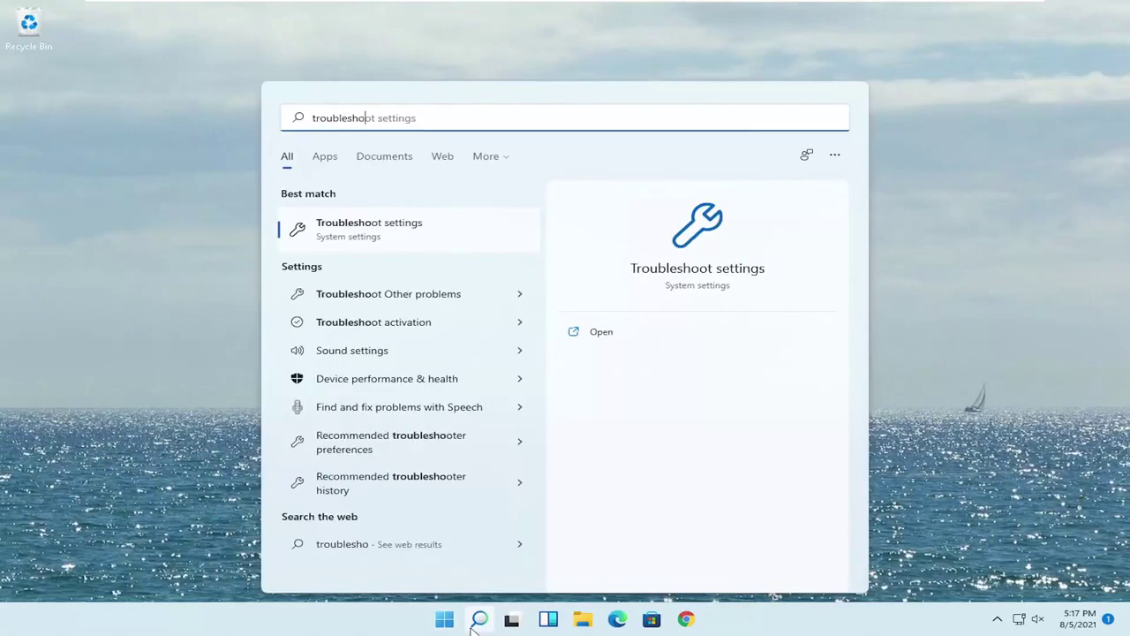
click(413, 243)
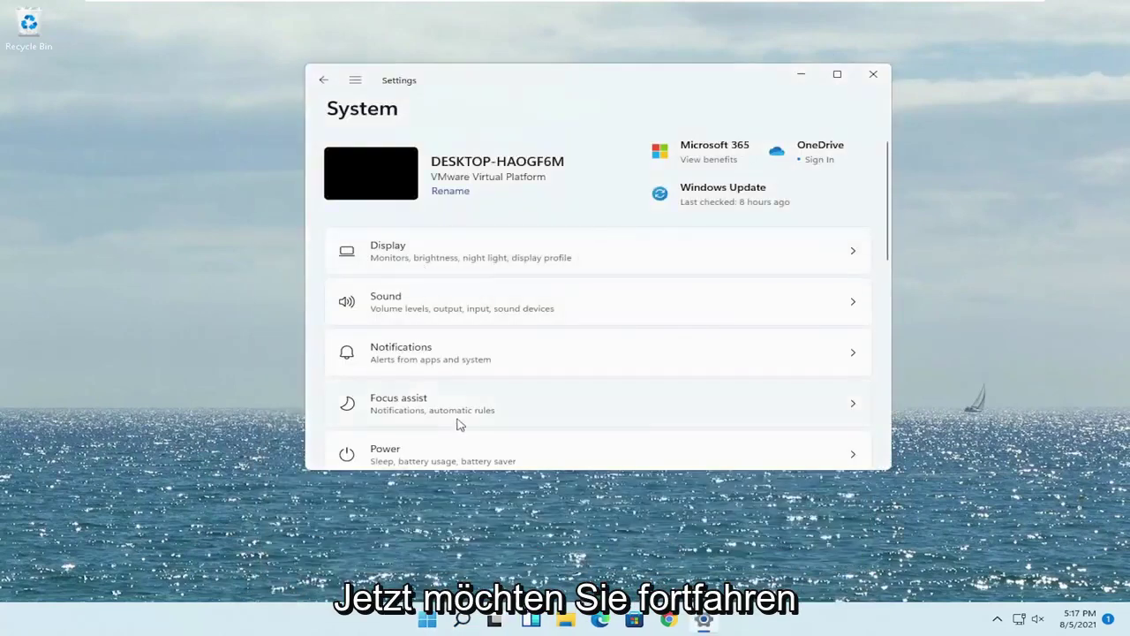
scroll(527, 353, down, 3)
scroll(527, 374, down, 3)
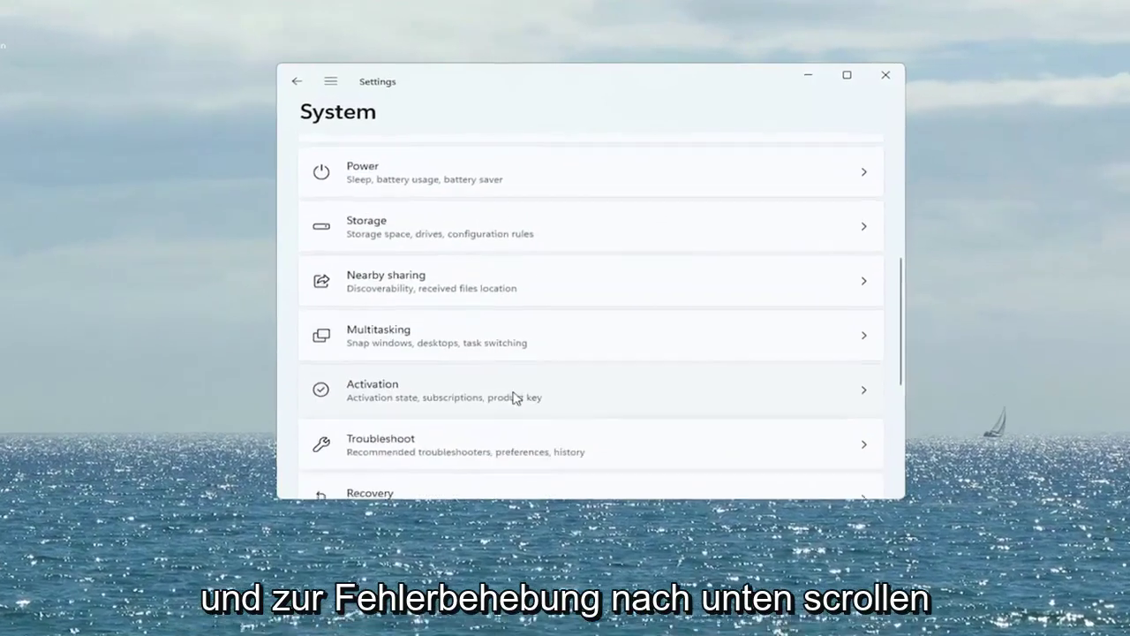
click(476, 365)
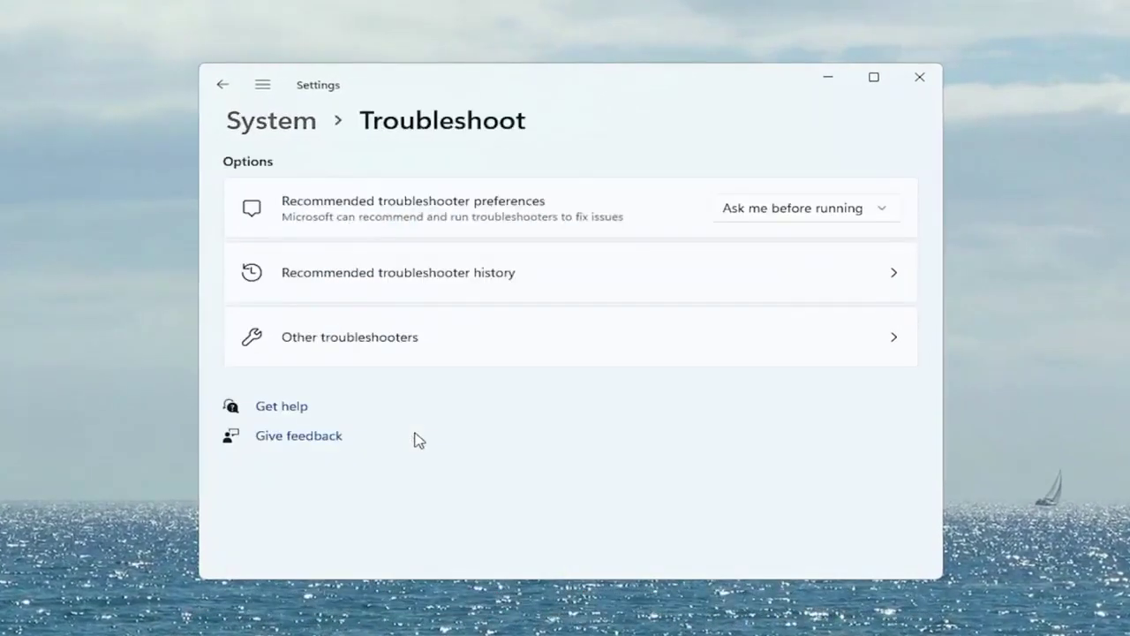
click(406, 353)
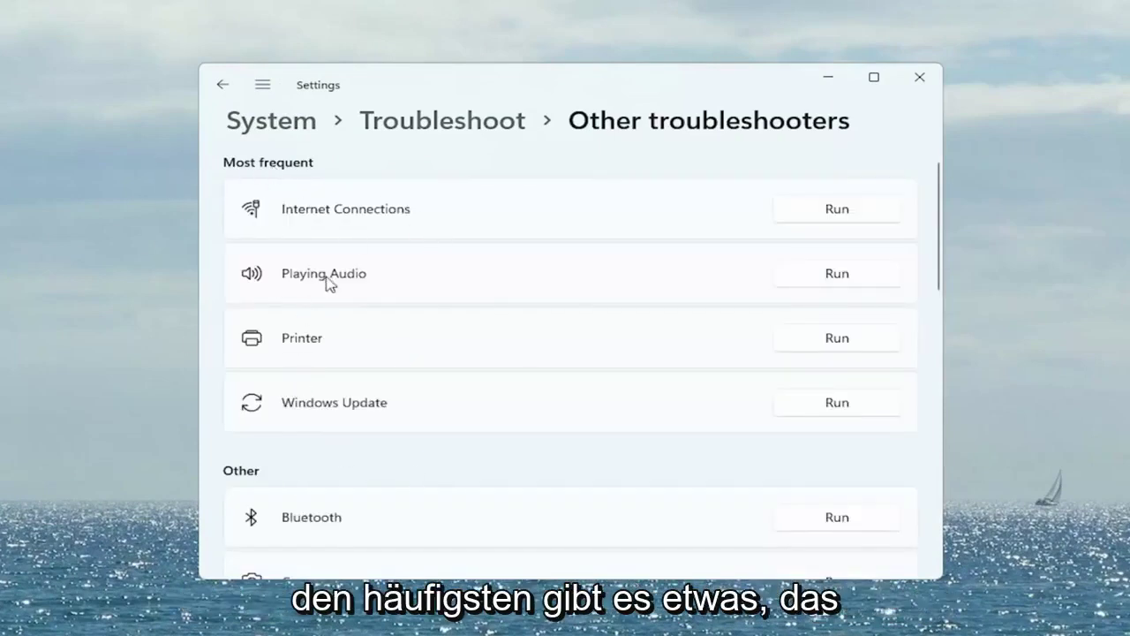
Run the Playing Audio troubleshooter, declining Audio Enhancements, and close it when finished.
click(837, 274)
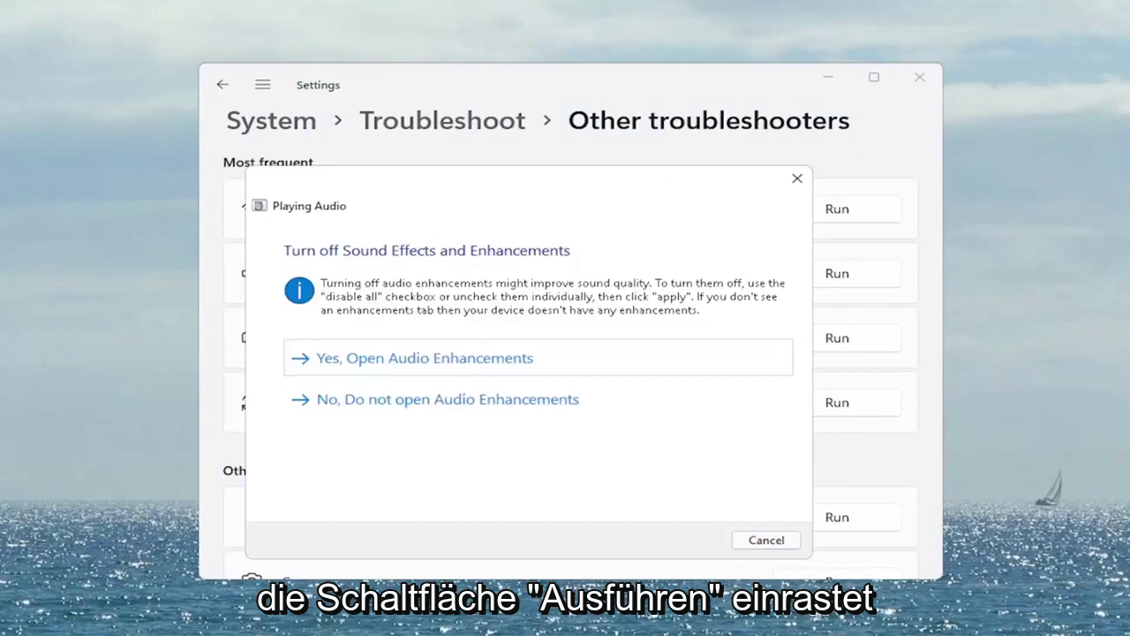
click(399, 404)
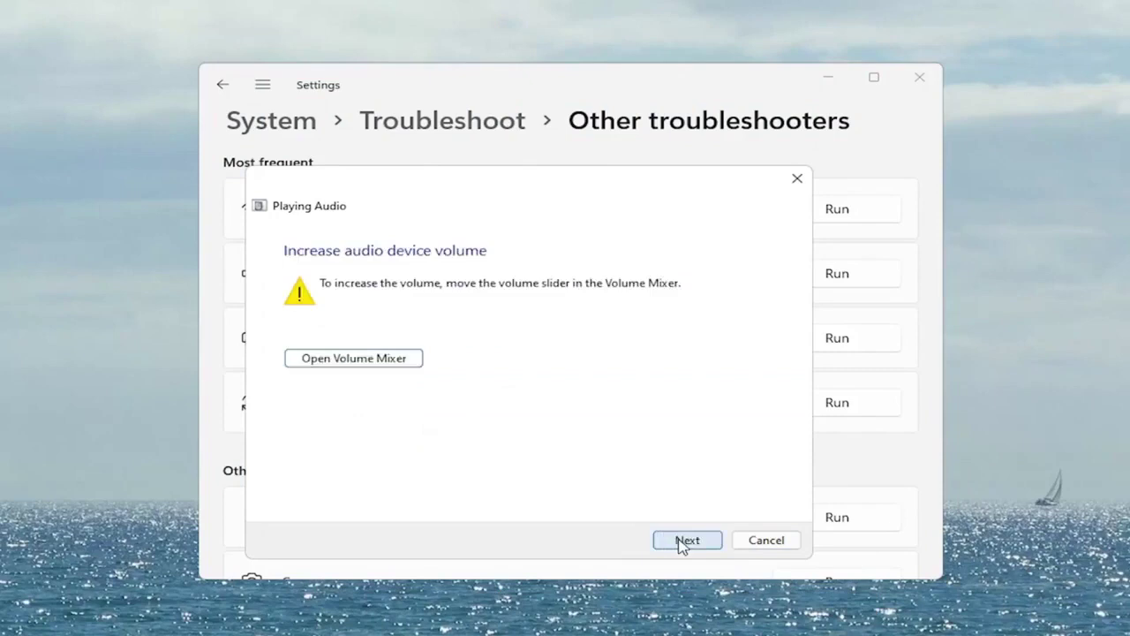
click(677, 540)
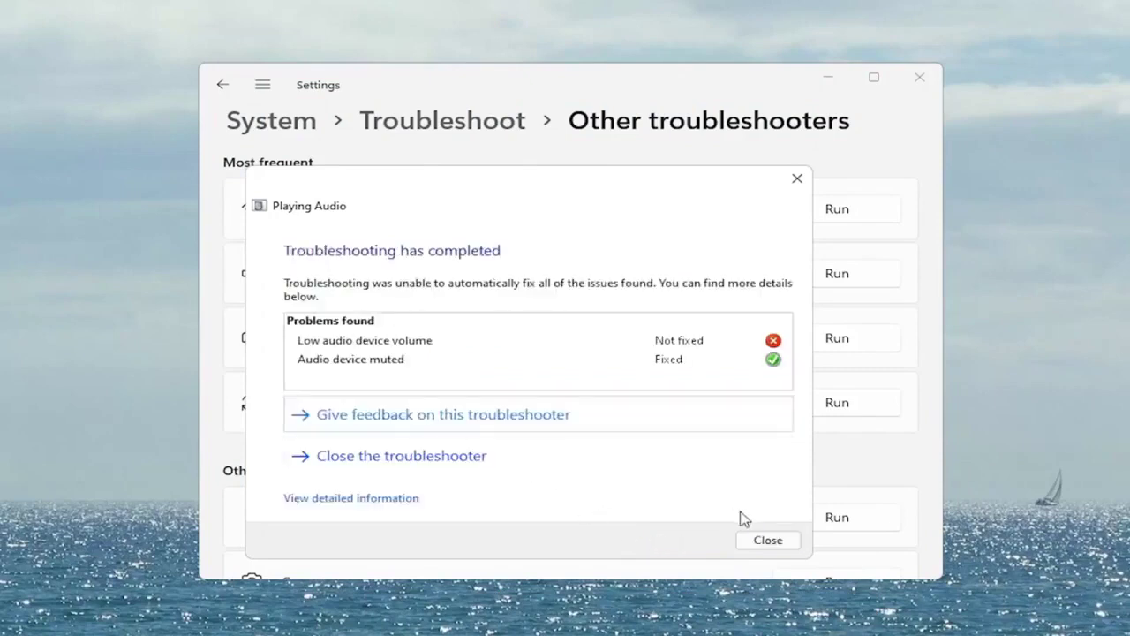
click(767, 540)
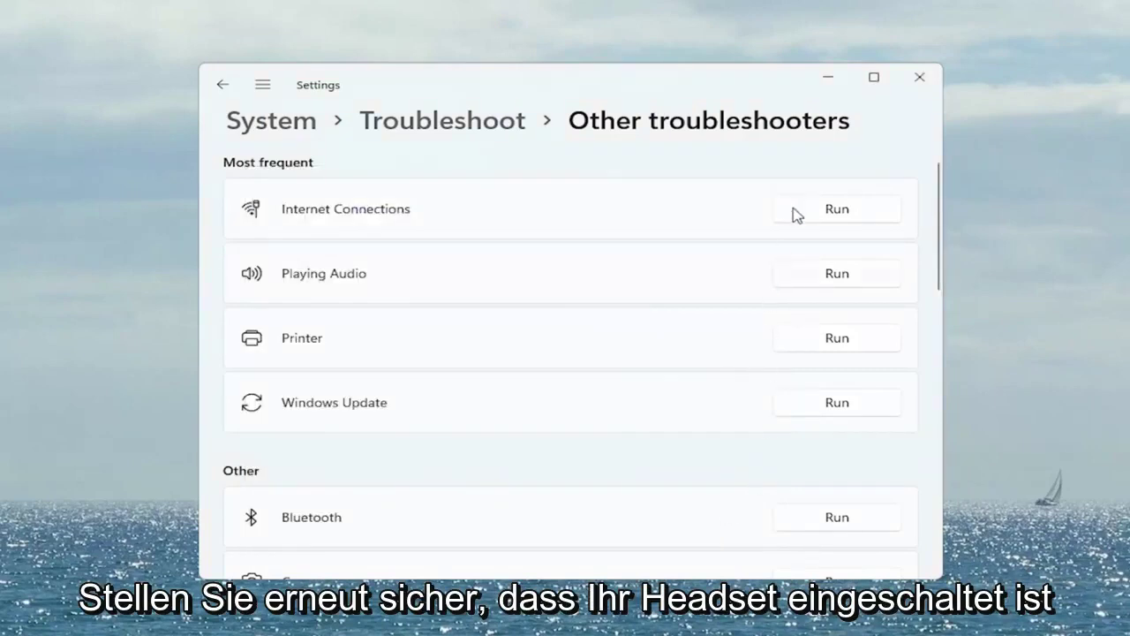
Close Settings, open Windows Update from an 'update' search, and check for updates.
click(922, 79)
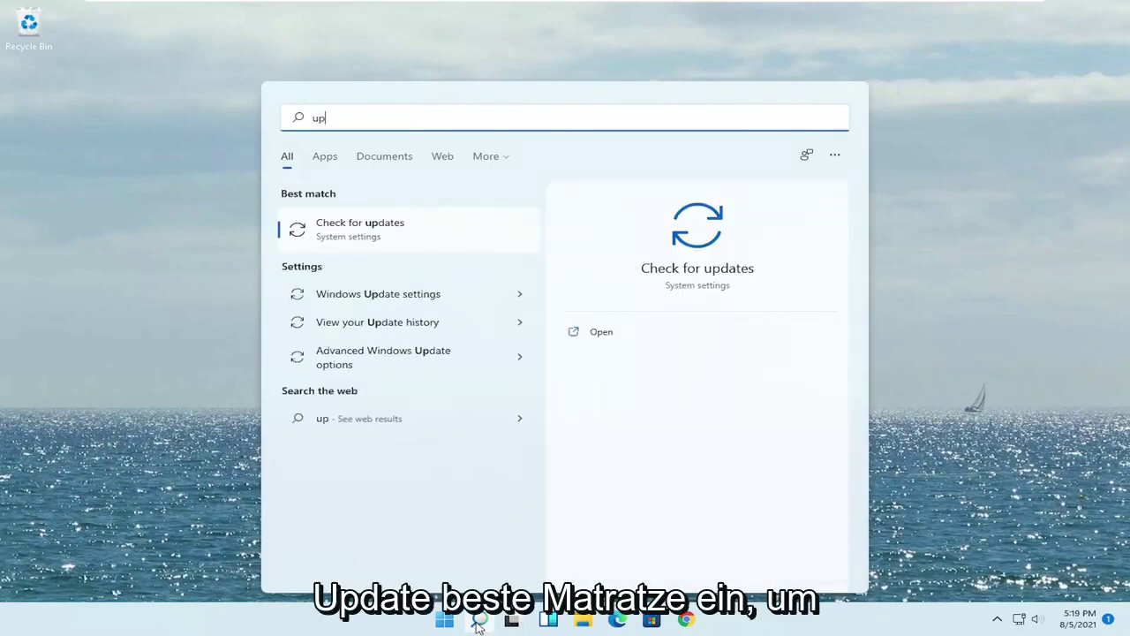
text(e)
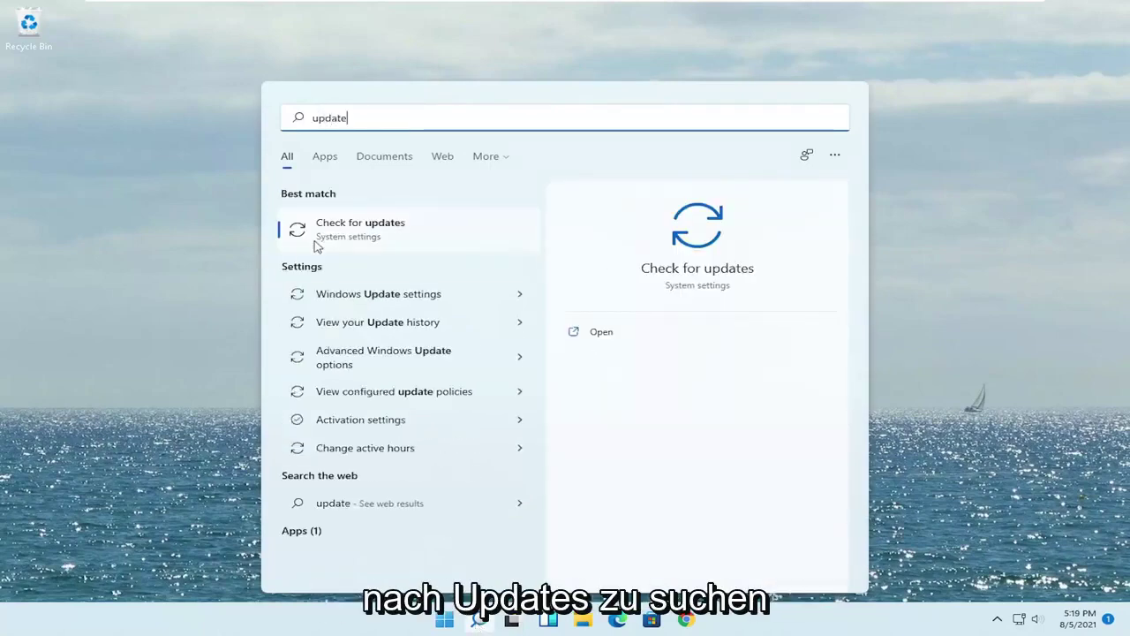
click(361, 229)
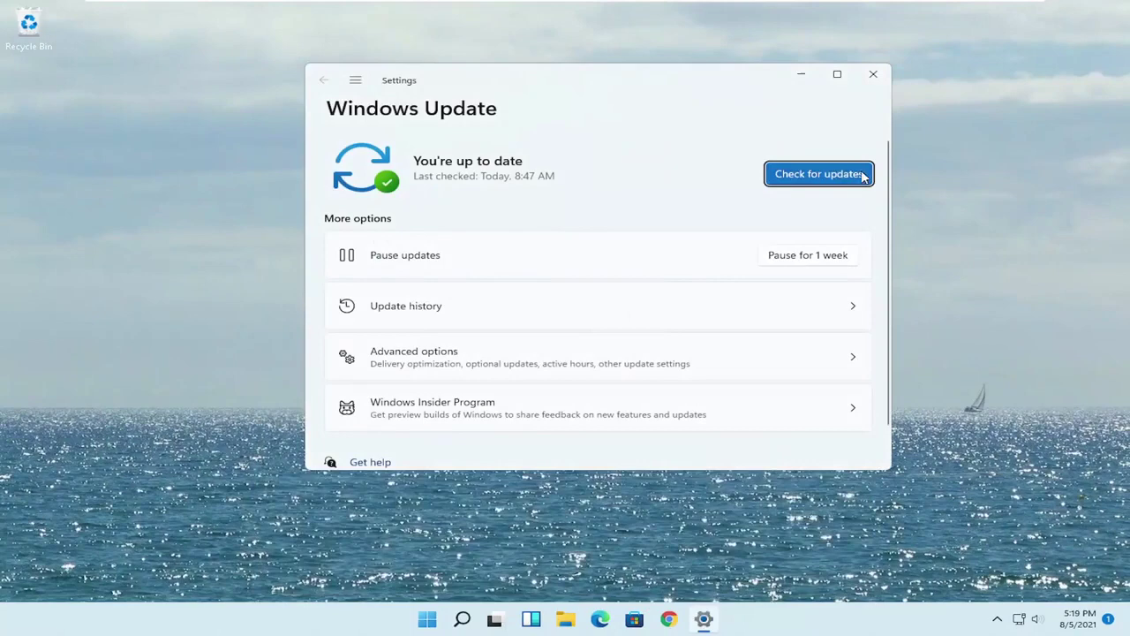
click(786, 180)
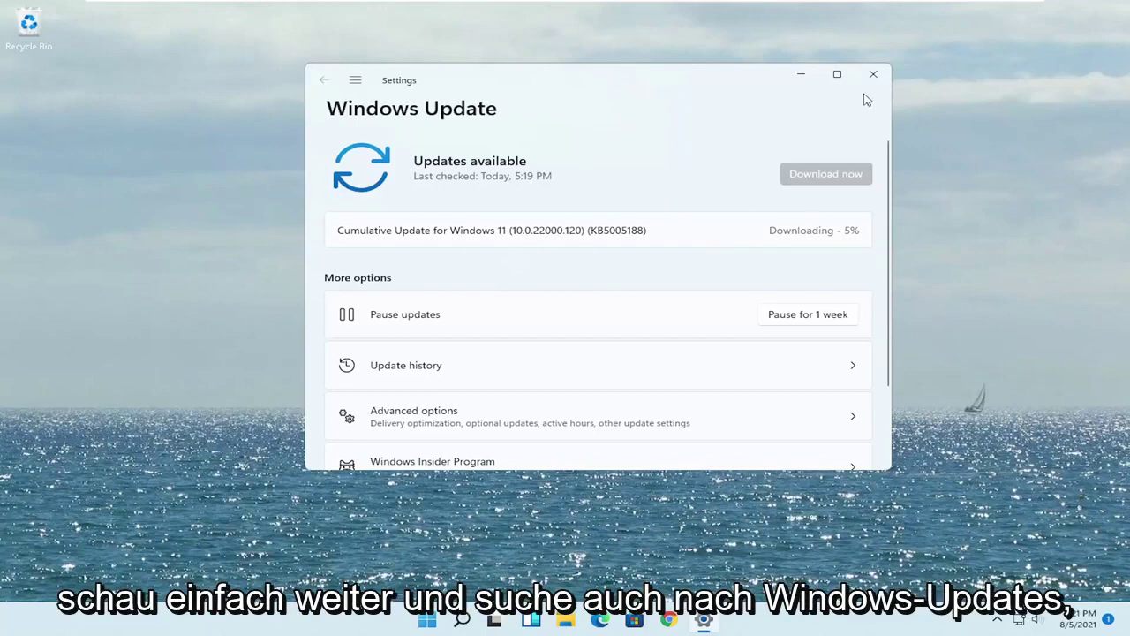
Close the Settings window while the update keeps downloading.
click(874, 75)
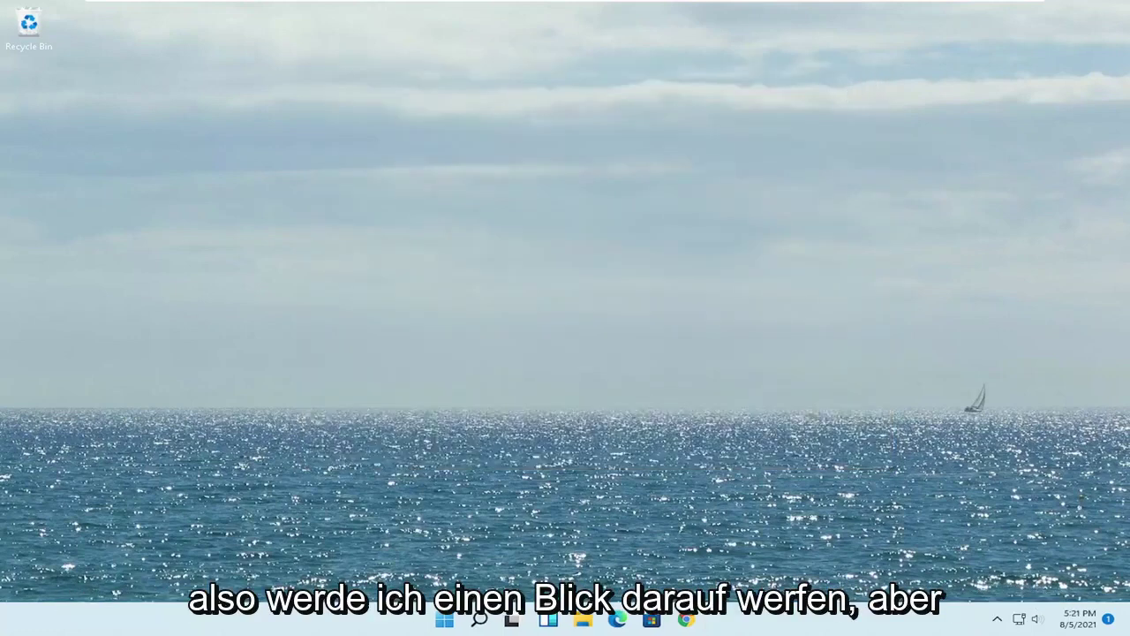